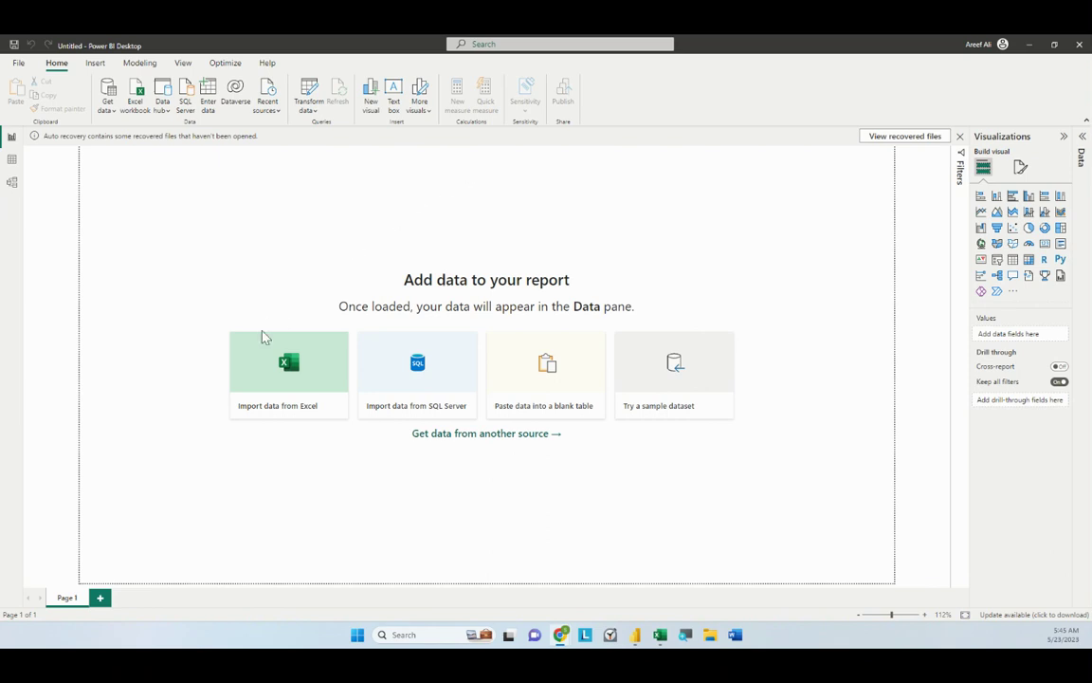
# Import the Portfolio Example workbook from the Desktop's 5.0 Fuzzy logic match folder.
pyautogui.click(287, 368)
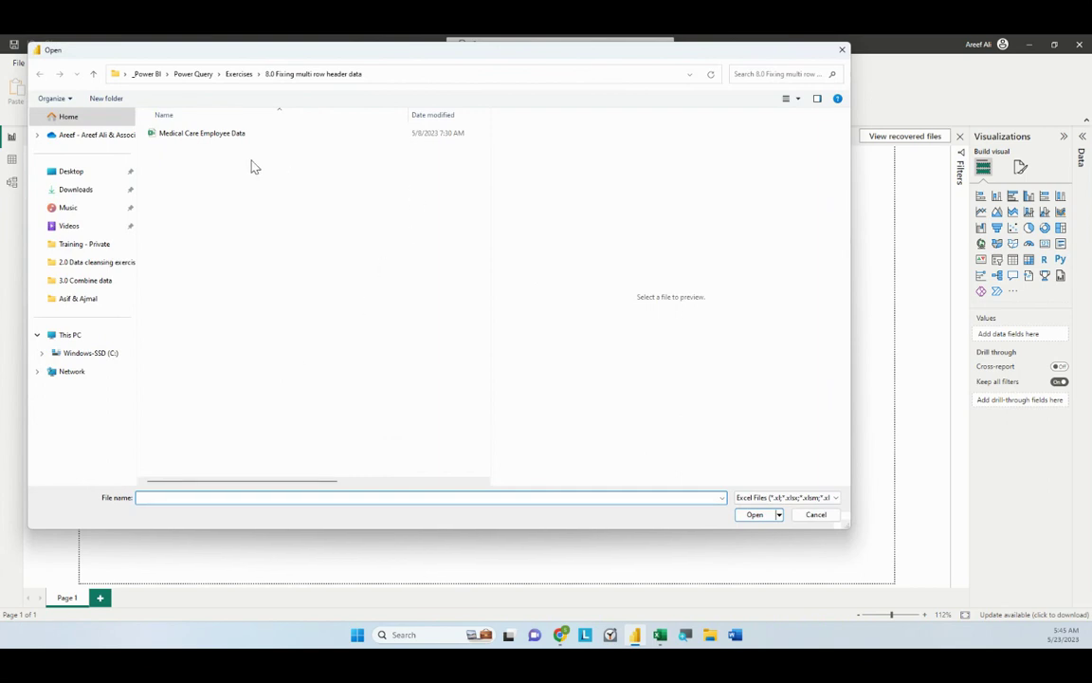
pyautogui.click(72, 174)
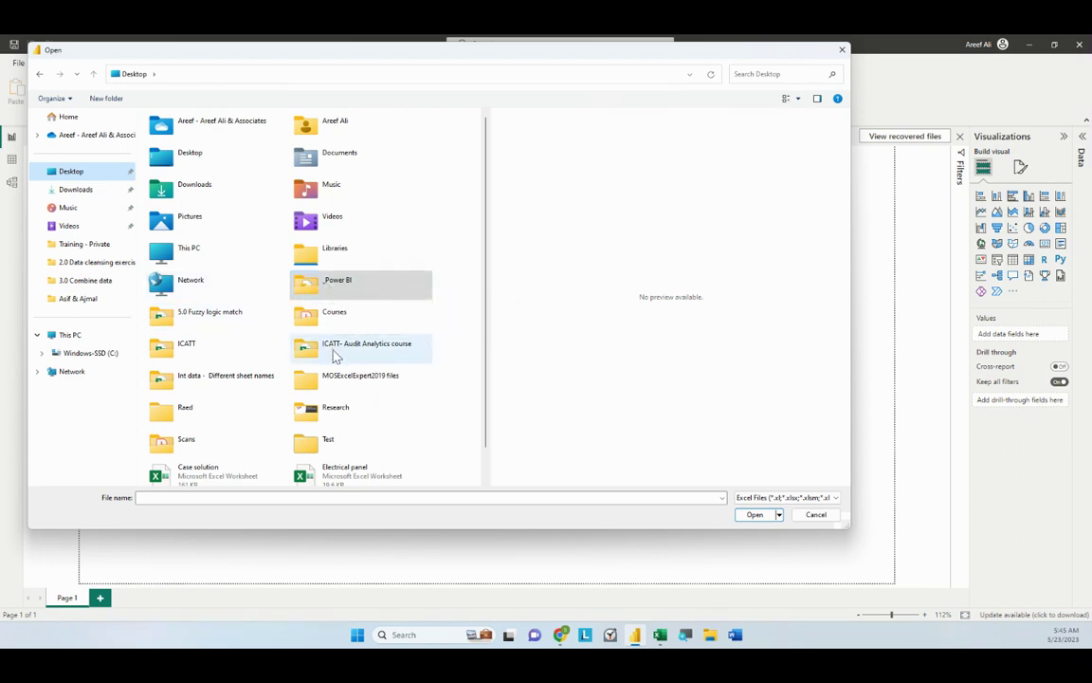
pyautogui.doubleClick(226, 316)
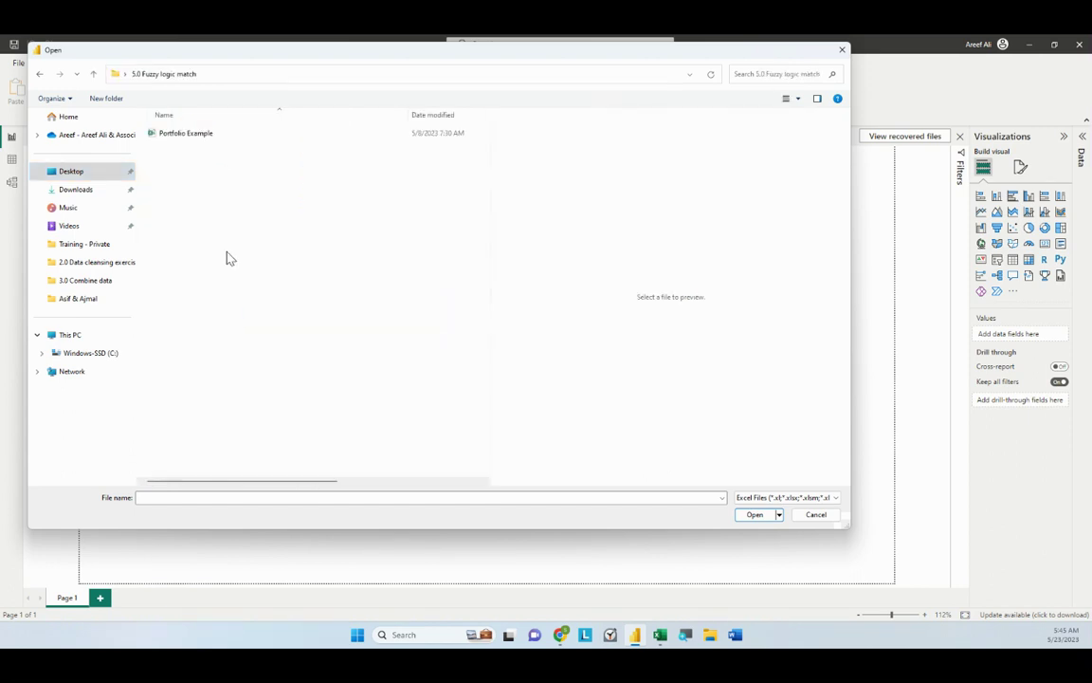
pyautogui.click(190, 143)
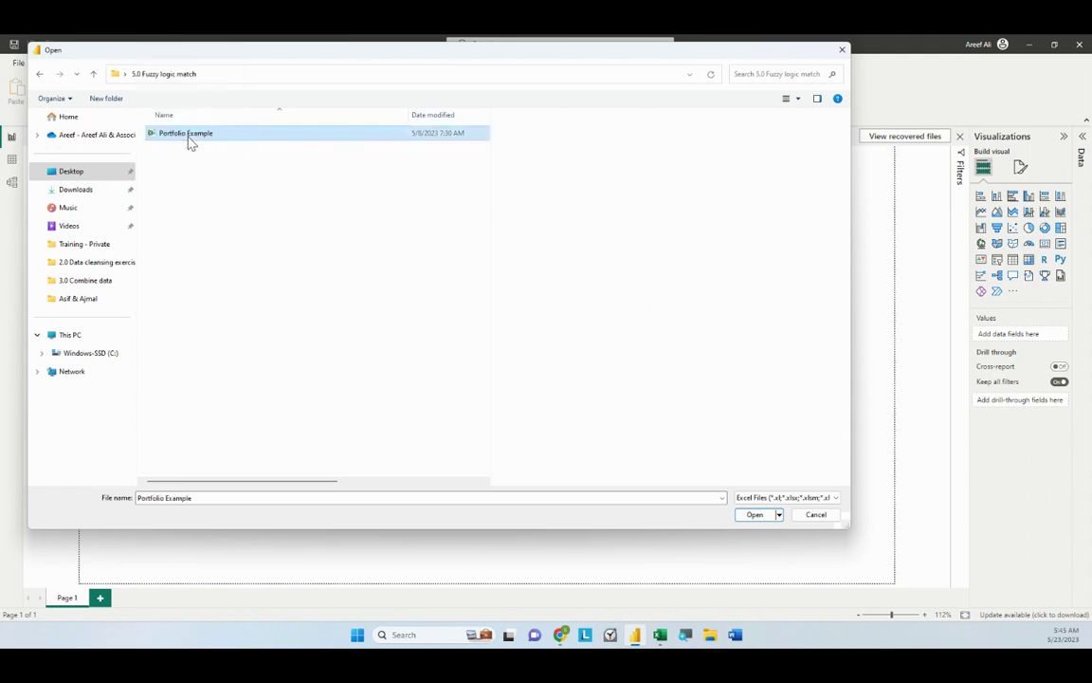
pyautogui.click(754, 517)
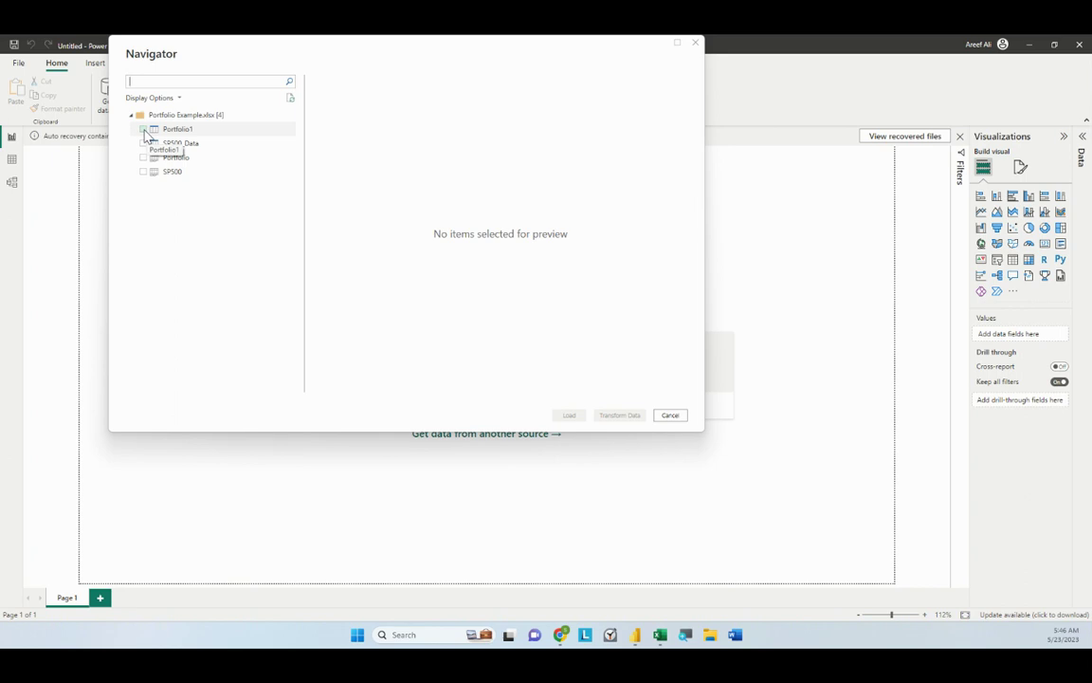
# Preview and tick the Portfolio1 and SP500_Data tables in the Navigator.
pyautogui.click(173, 131)
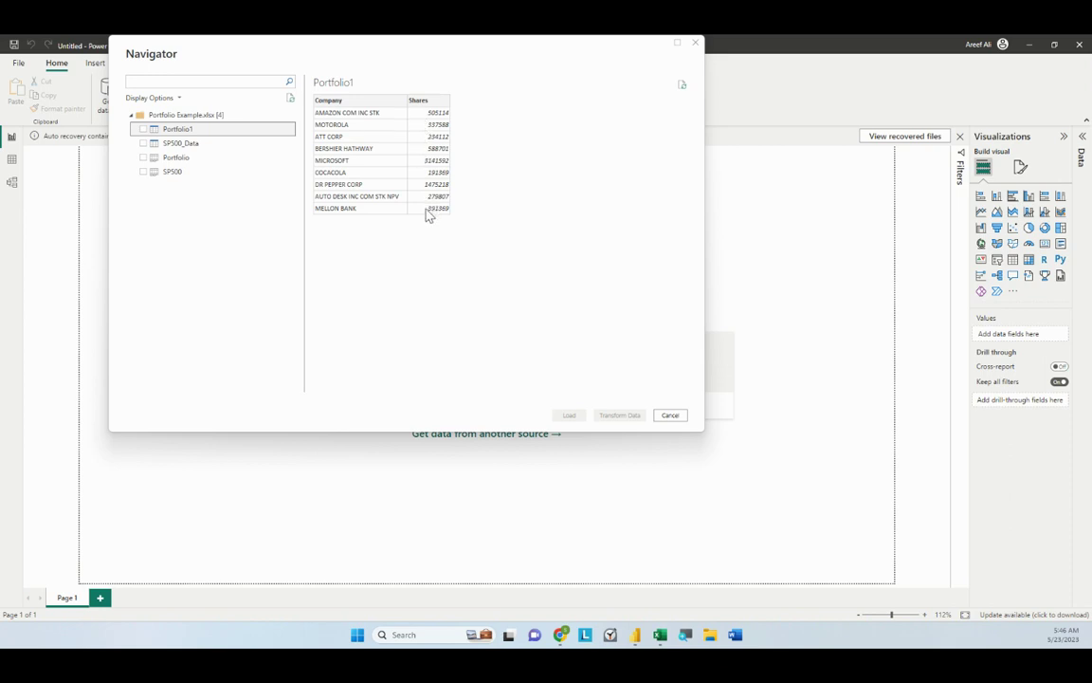
pyautogui.click(143, 130)
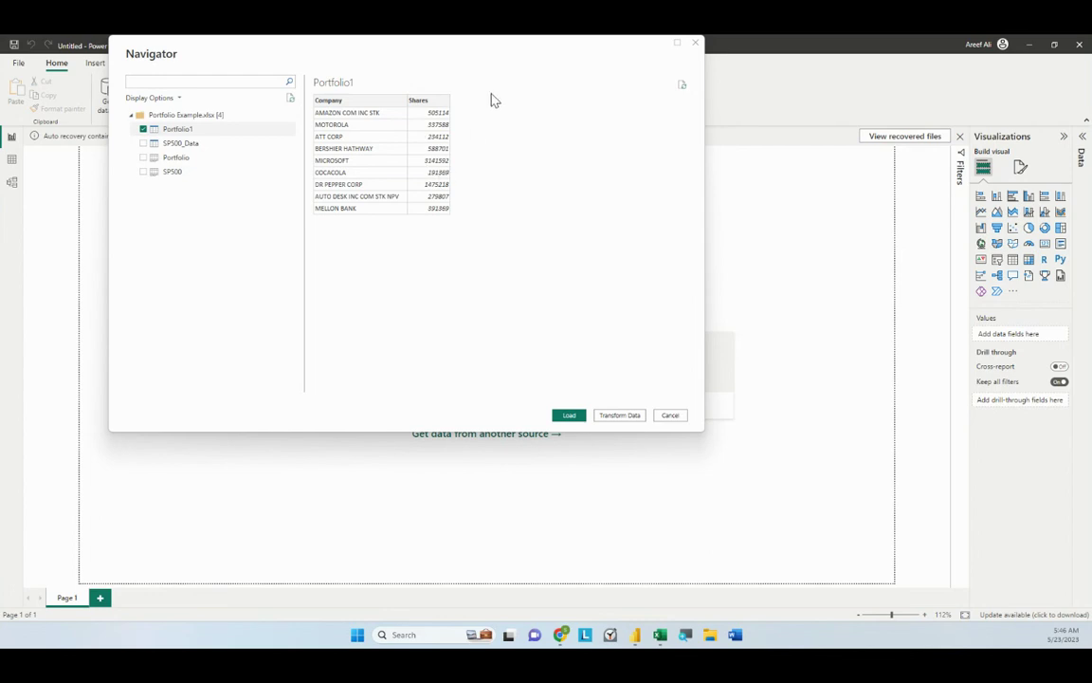
pyautogui.click(184, 144)
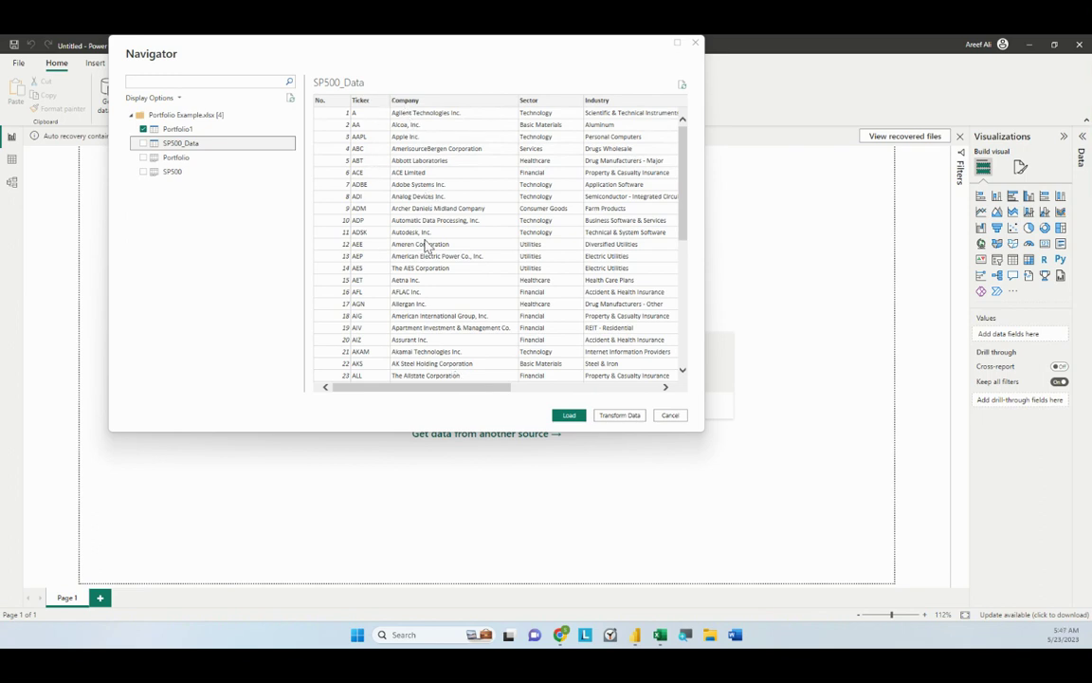
pyautogui.moveTo(480, 388); pyautogui.dragTo(639, 389)
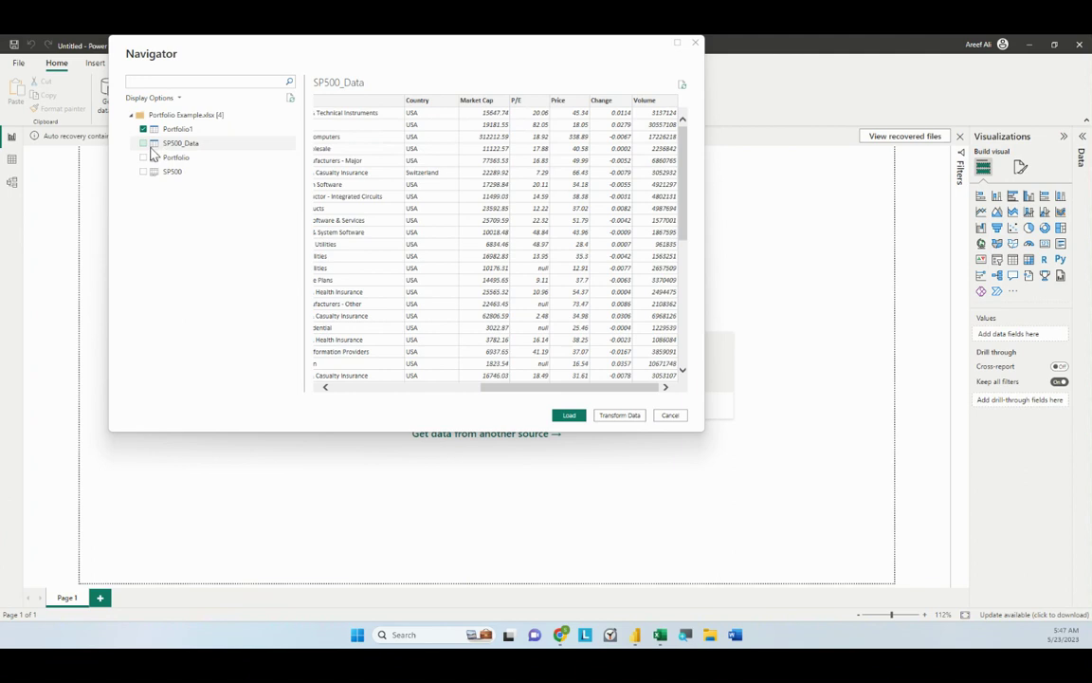
pyautogui.click(144, 145)
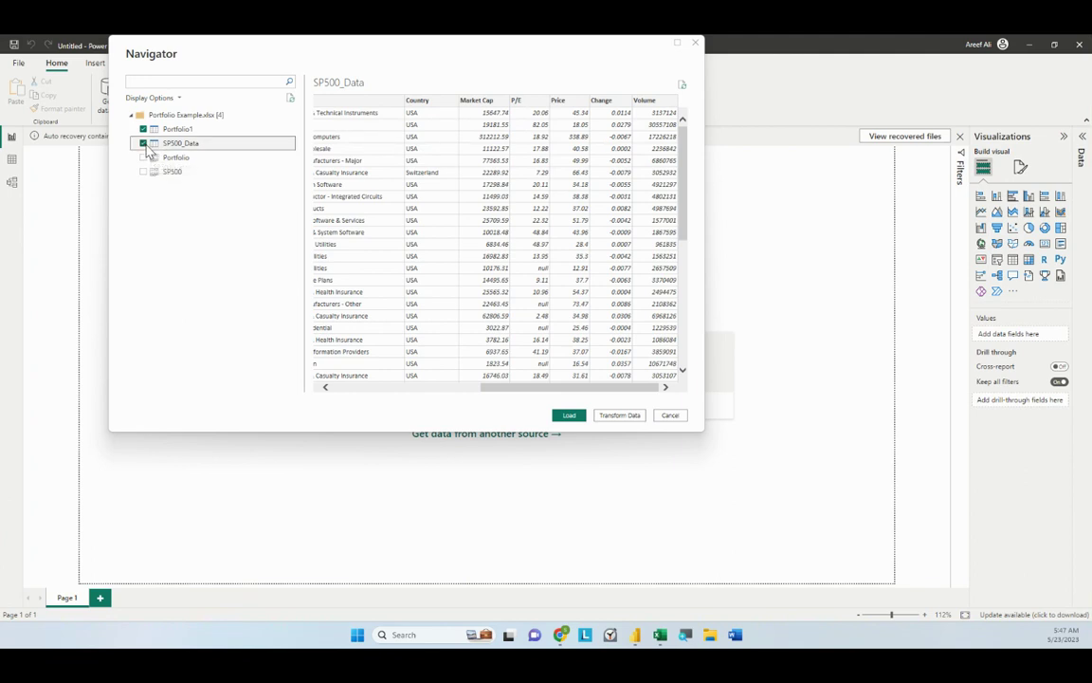
# Load both tables into Power Query Editor and inspect the Portfolio1 and SP500_Data queries.
pyautogui.click(622, 416)
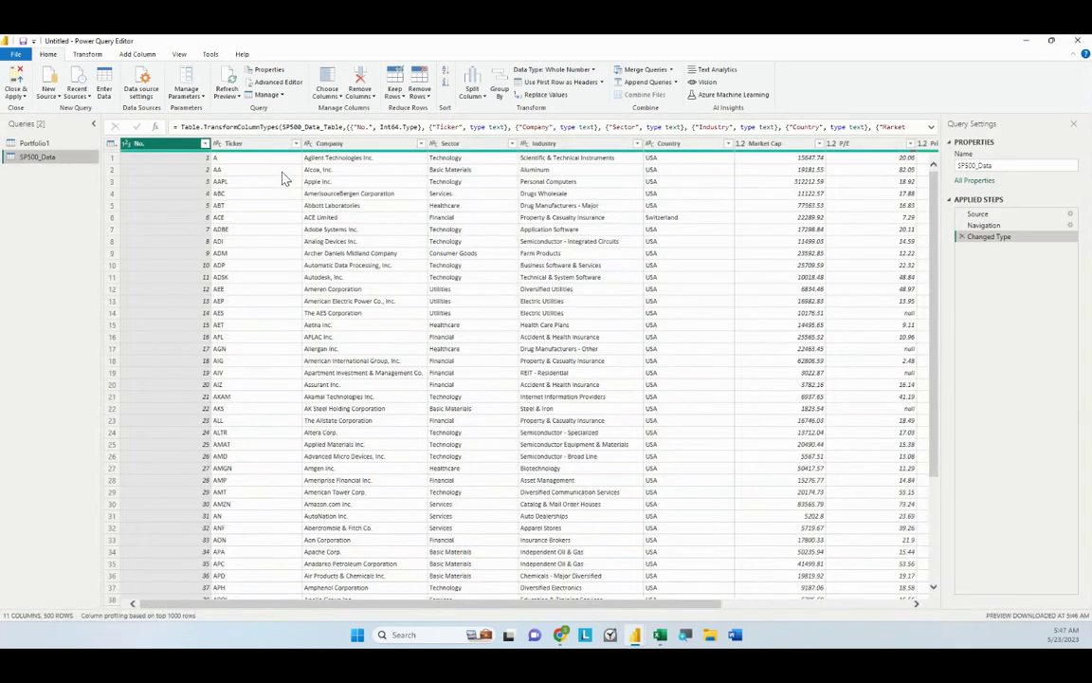
pyautogui.click(33, 143)
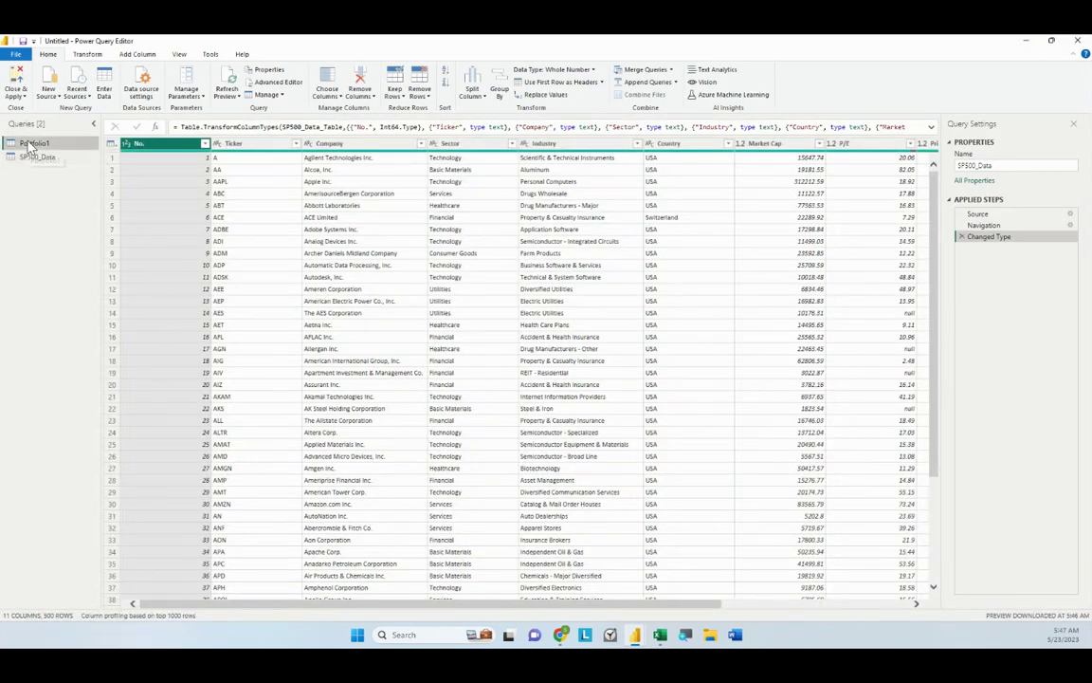
pyautogui.click(38, 157)
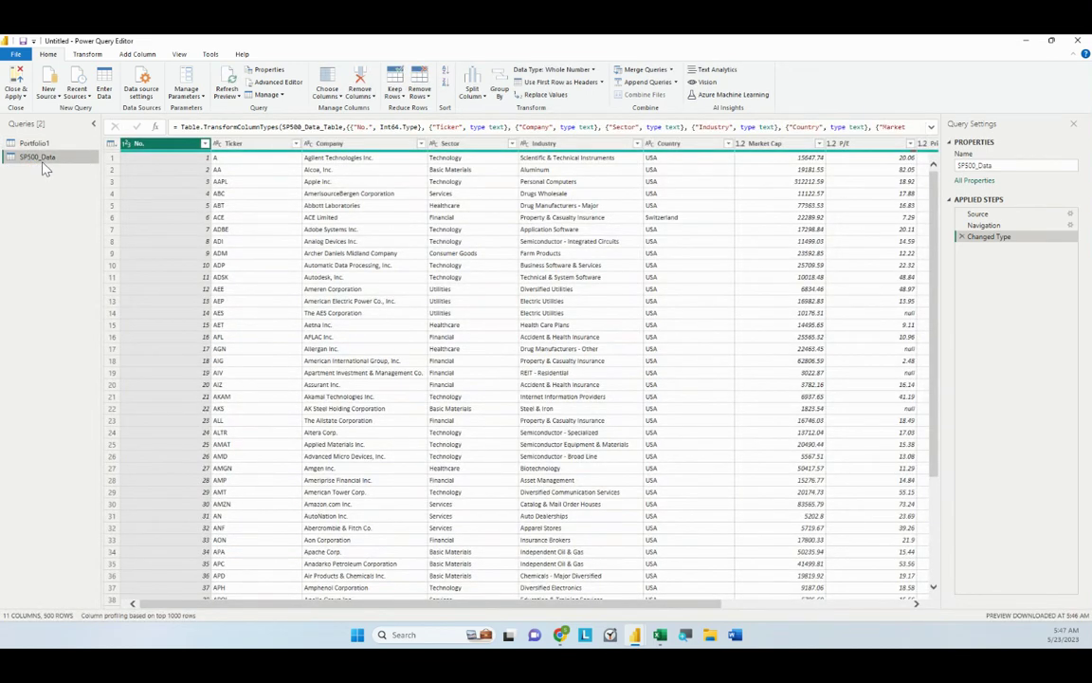
pyautogui.click(32, 145)
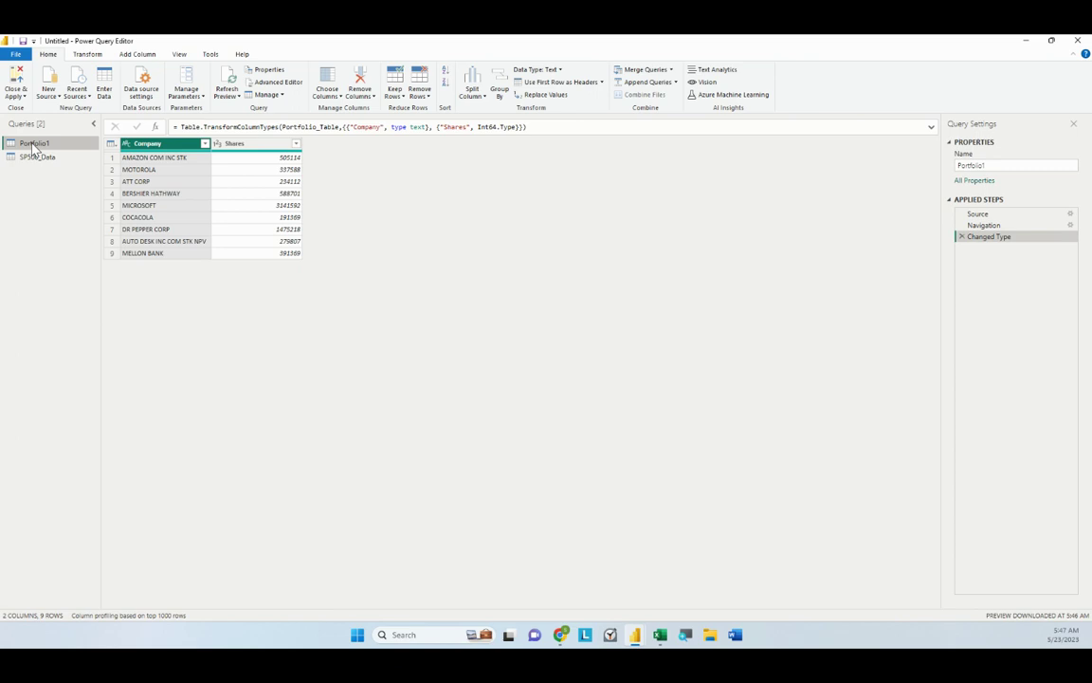
# Rename the Portfolio1 query to 'Portfolio Valuation Report'.
pyautogui.rightClick(34, 146)
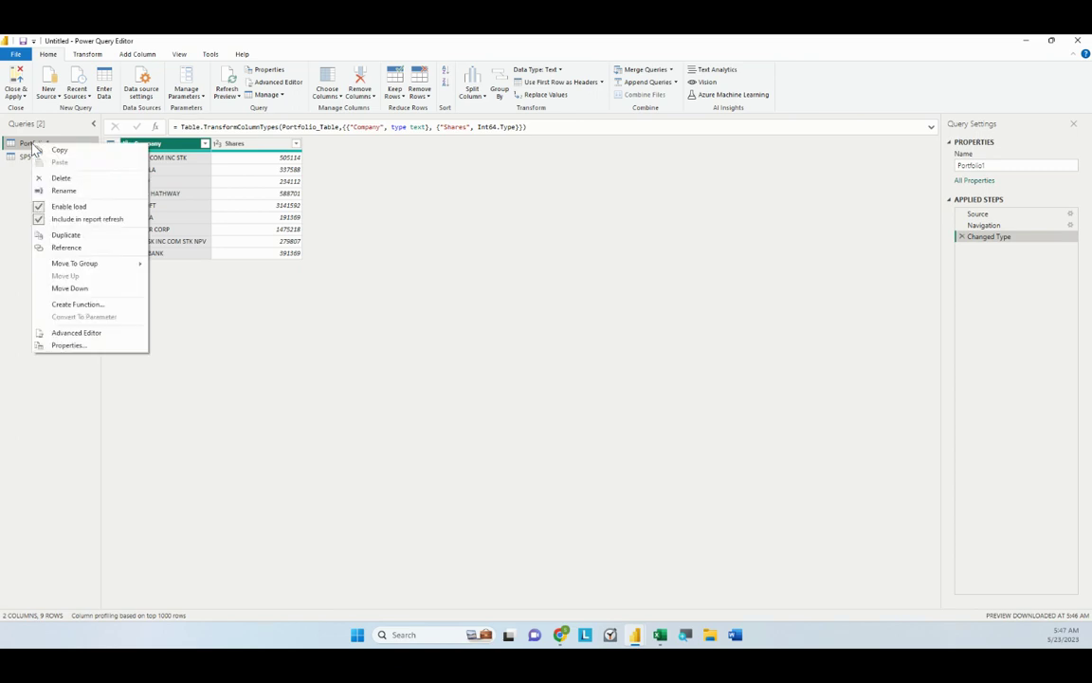
pyautogui.click(67, 190)
pyautogui.write('P')
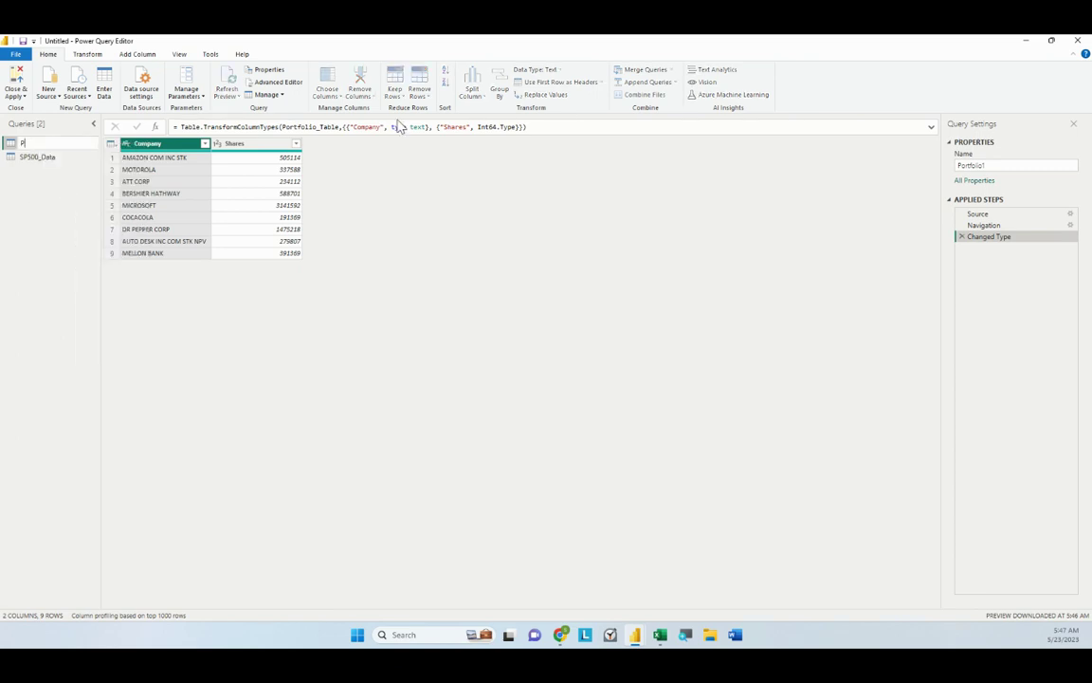
pyautogui.write('ortfolio V')
pyautogui.write('u')
pyautogui.press('BackSpace')
pyautogui.press('BackSpace')
pyautogui.press('BackSpace')
pyautogui.write('luation Report')
pyautogui.press('Return')
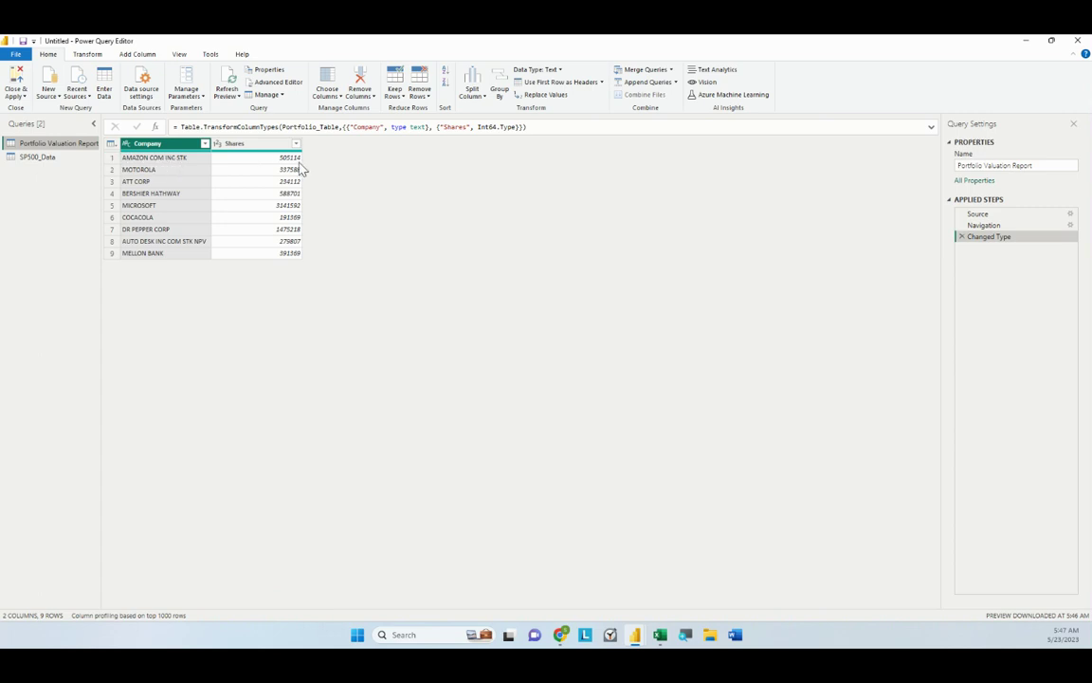
pyautogui.click(54, 161)
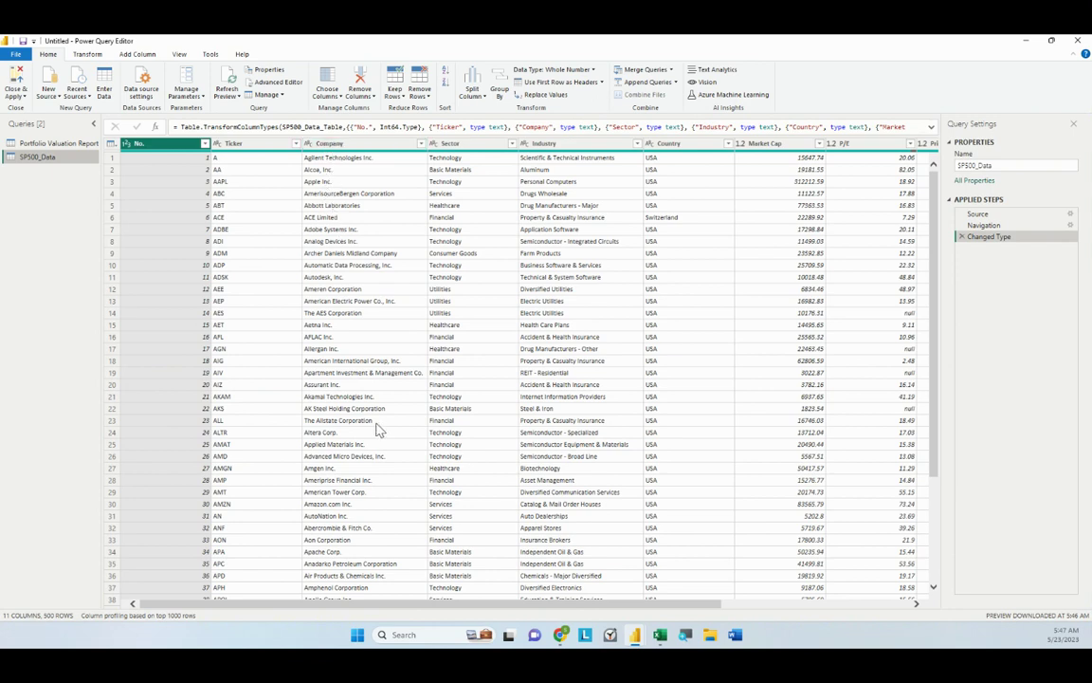
pyautogui.click(371, 504)
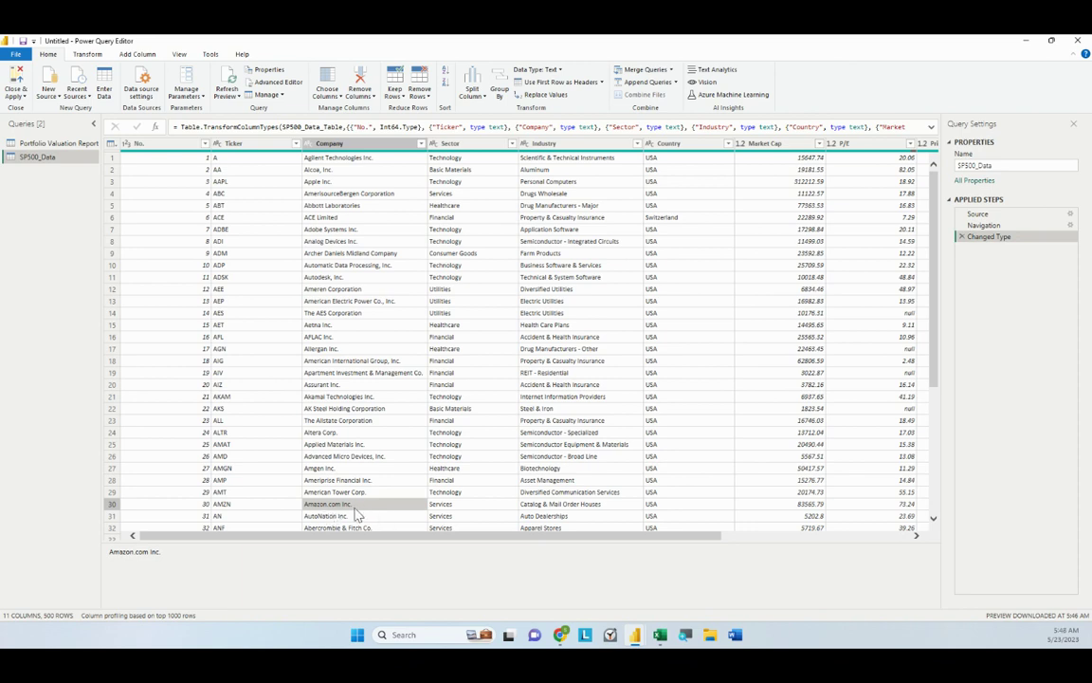
pyautogui.click(45, 143)
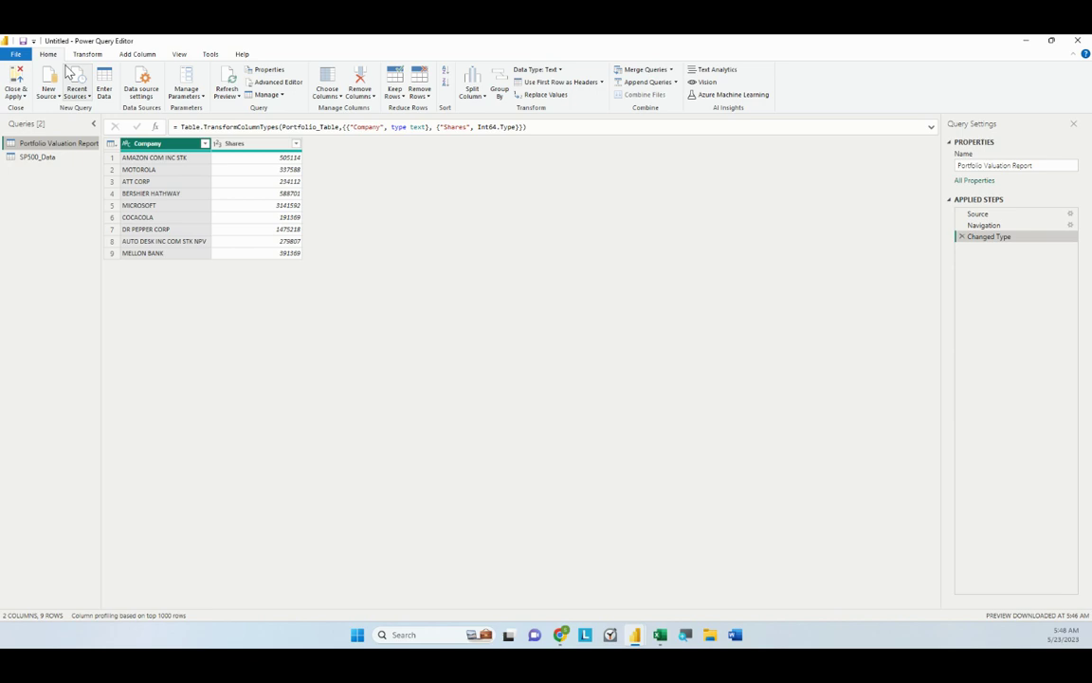
# Merge with SP500_Data on both tables' Company columns, using fuzzy matching.
pyautogui.click(651, 73)
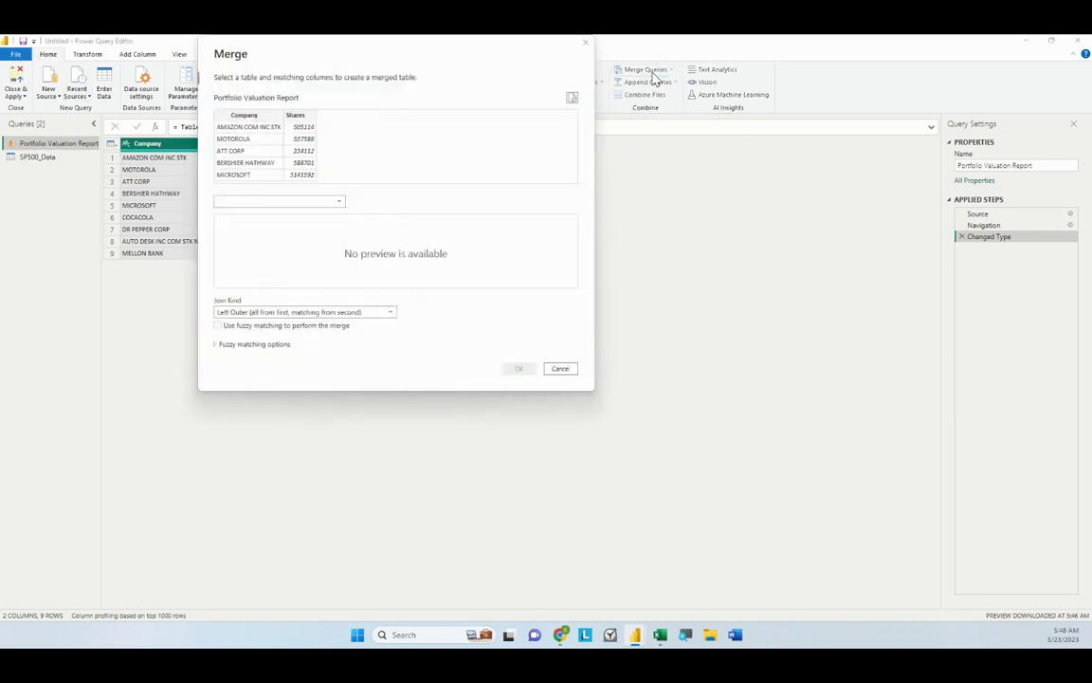
pyautogui.click(296, 202)
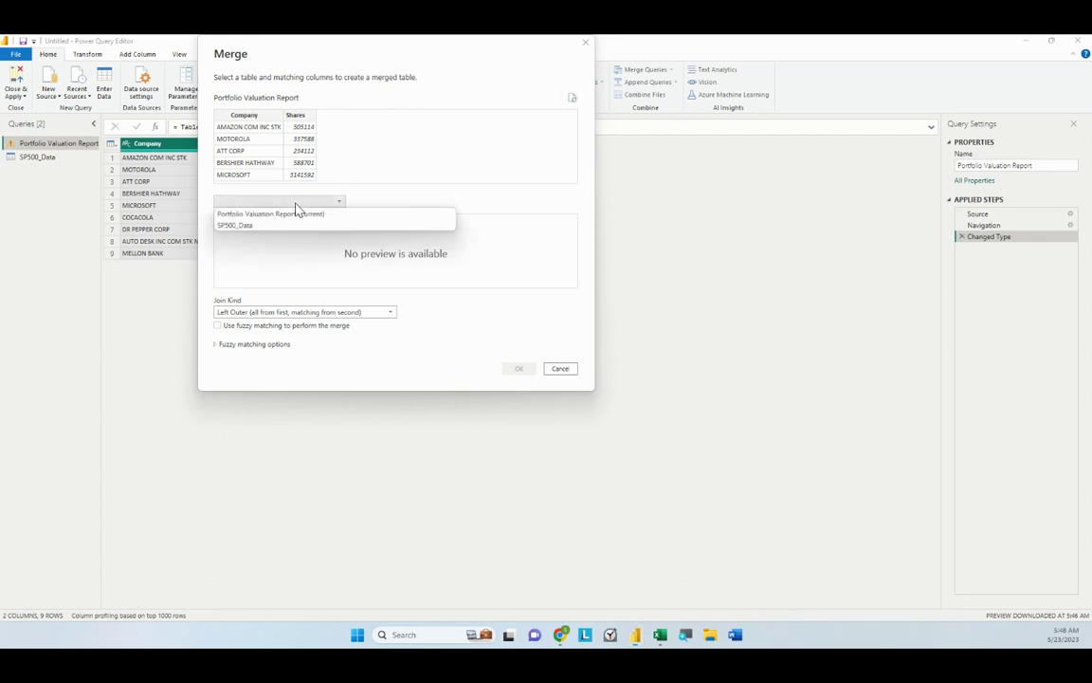
pyautogui.click(256, 233)
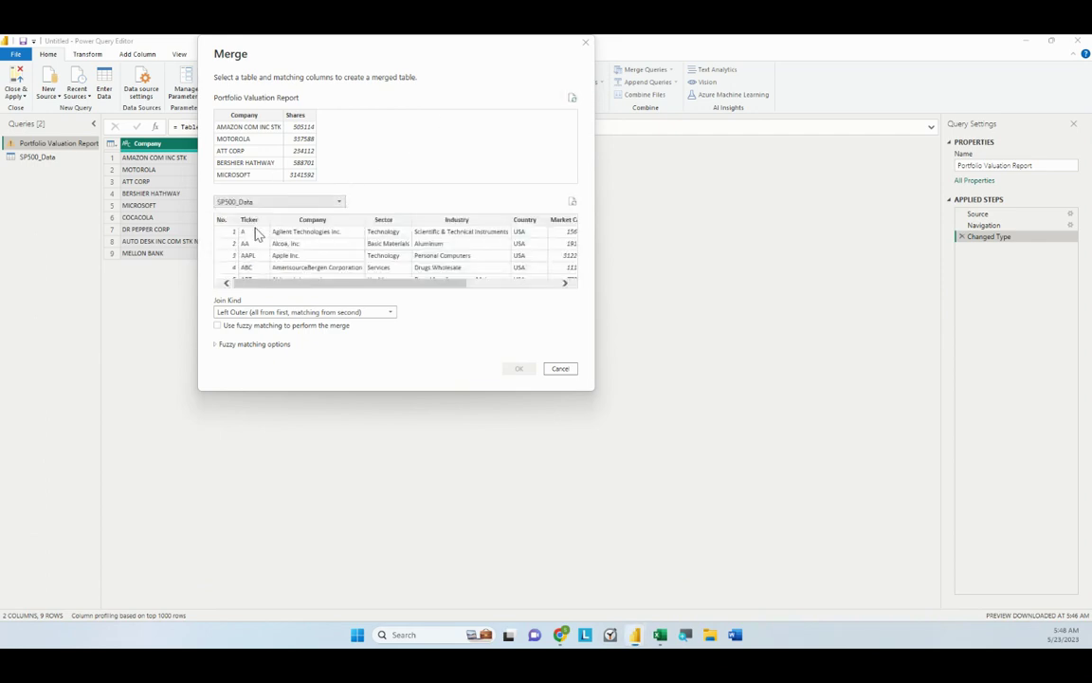
pyautogui.click(246, 118)
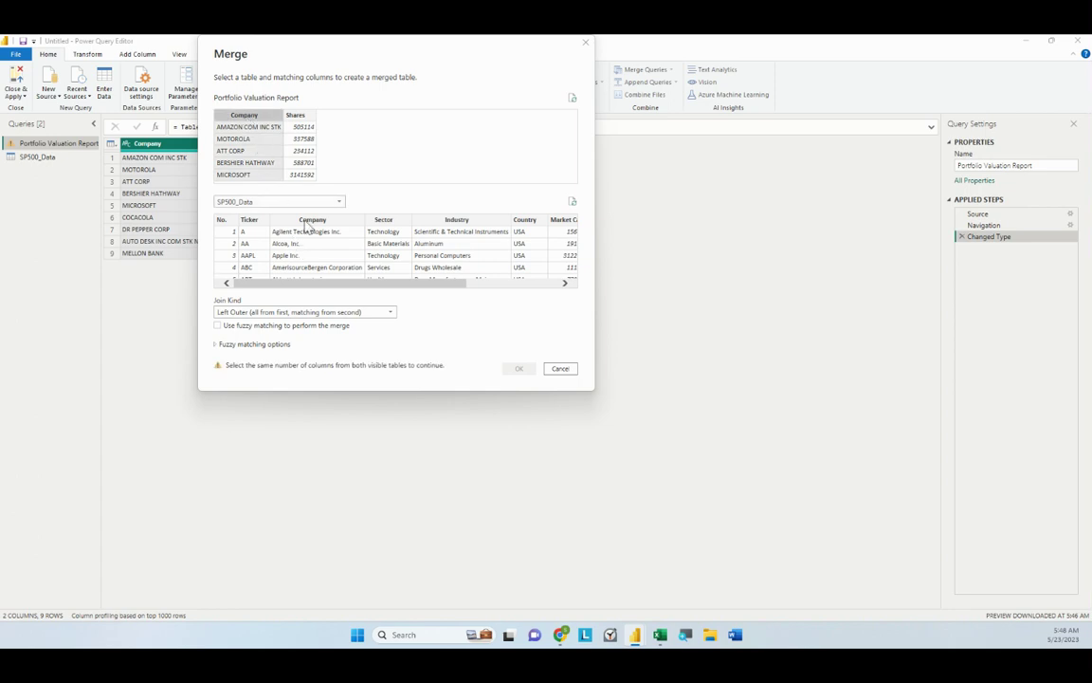
pyautogui.click(306, 222)
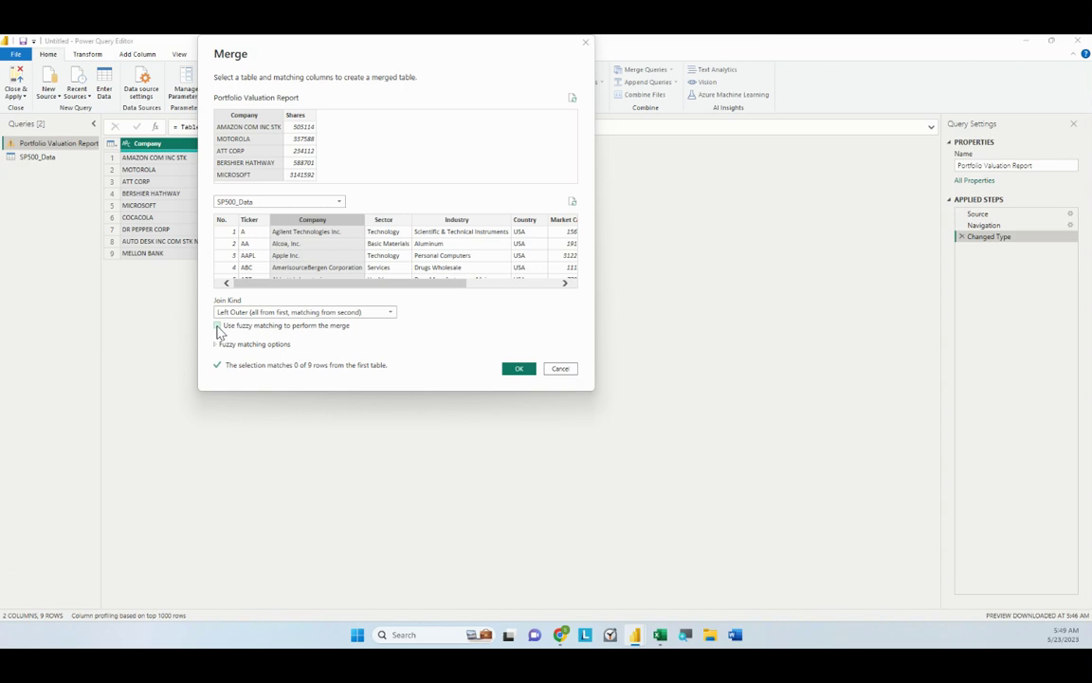
pyautogui.click(217, 326)
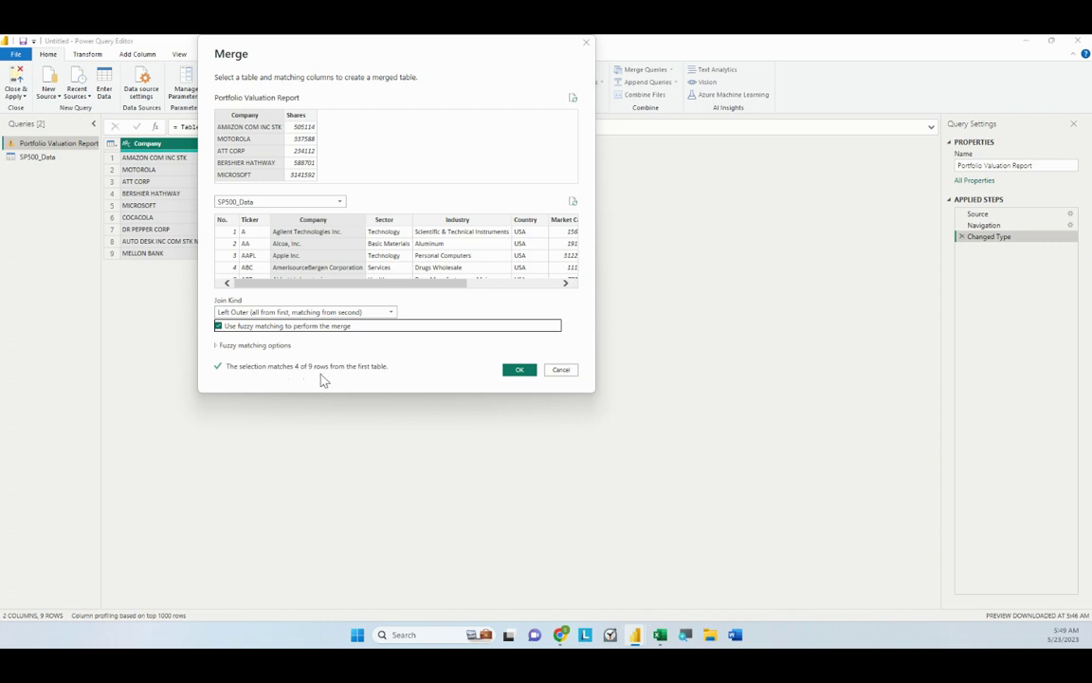
pyautogui.click(518, 372)
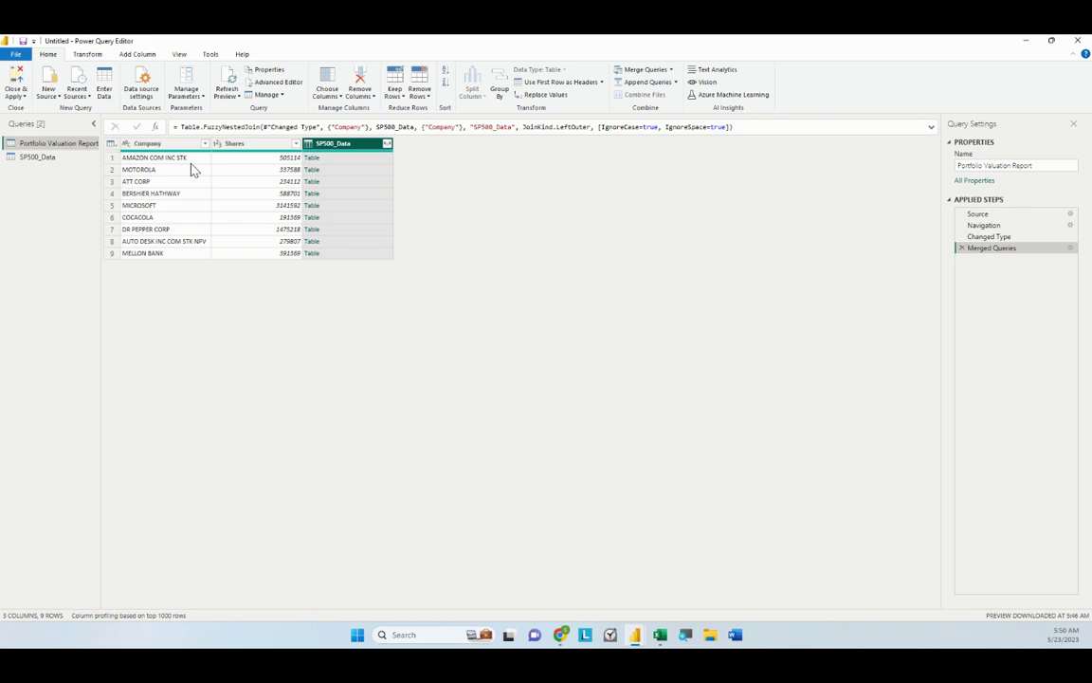
# Expand the SP500_Data column to only its Company and Price fields.
pyautogui.click(387, 144)
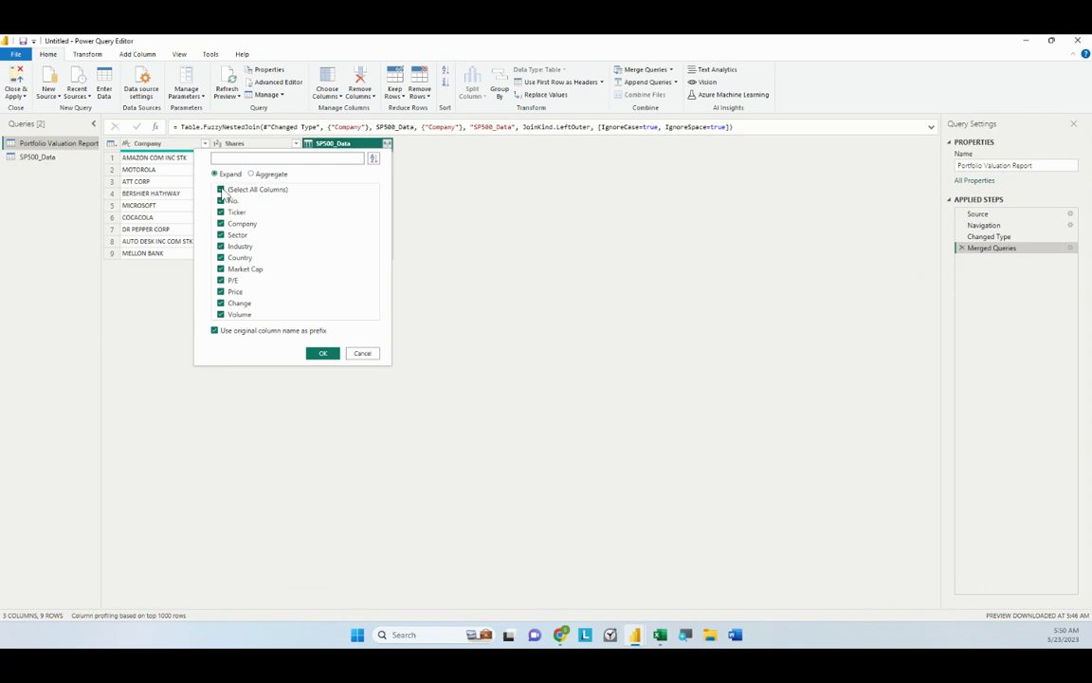
pyautogui.click(221, 191)
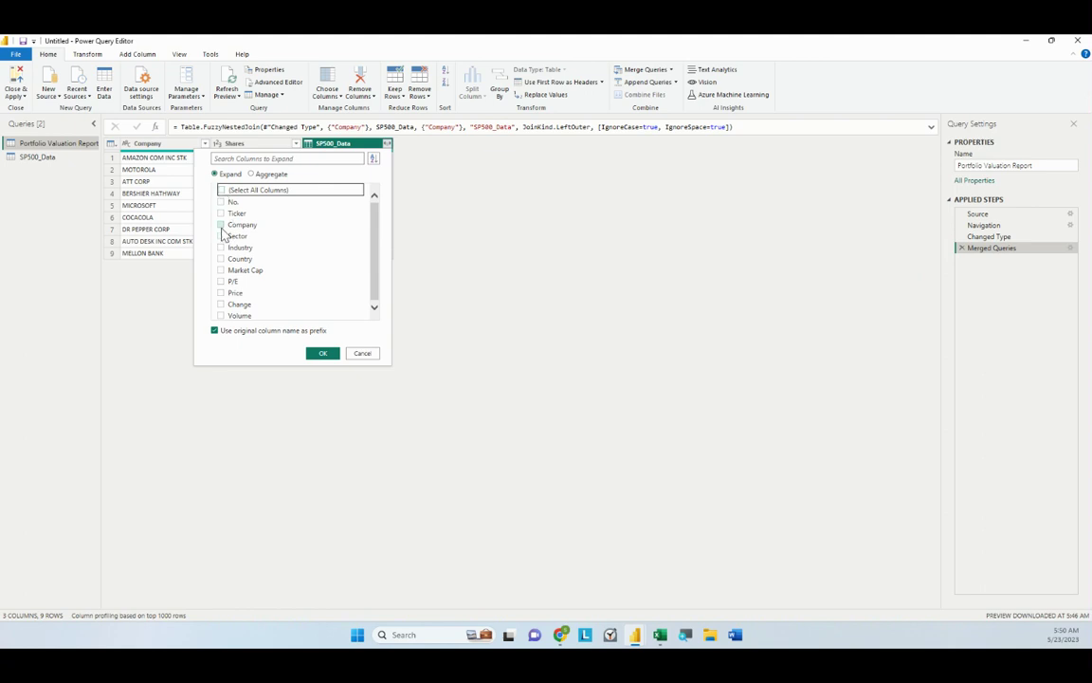
pyautogui.click(222, 224)
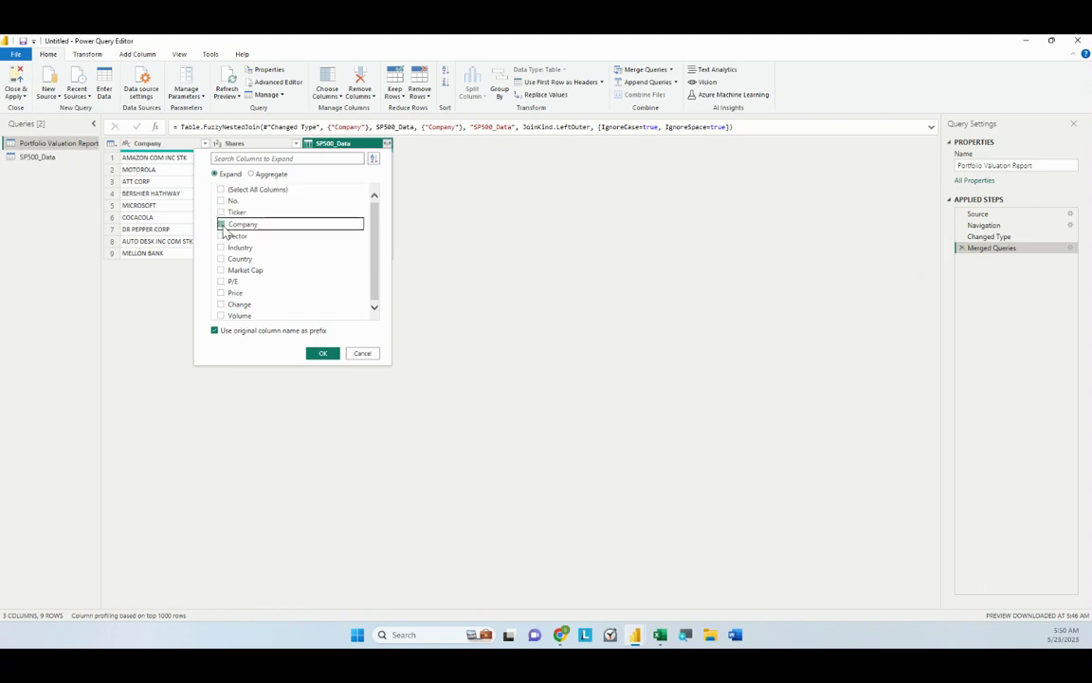
pyautogui.click(222, 293)
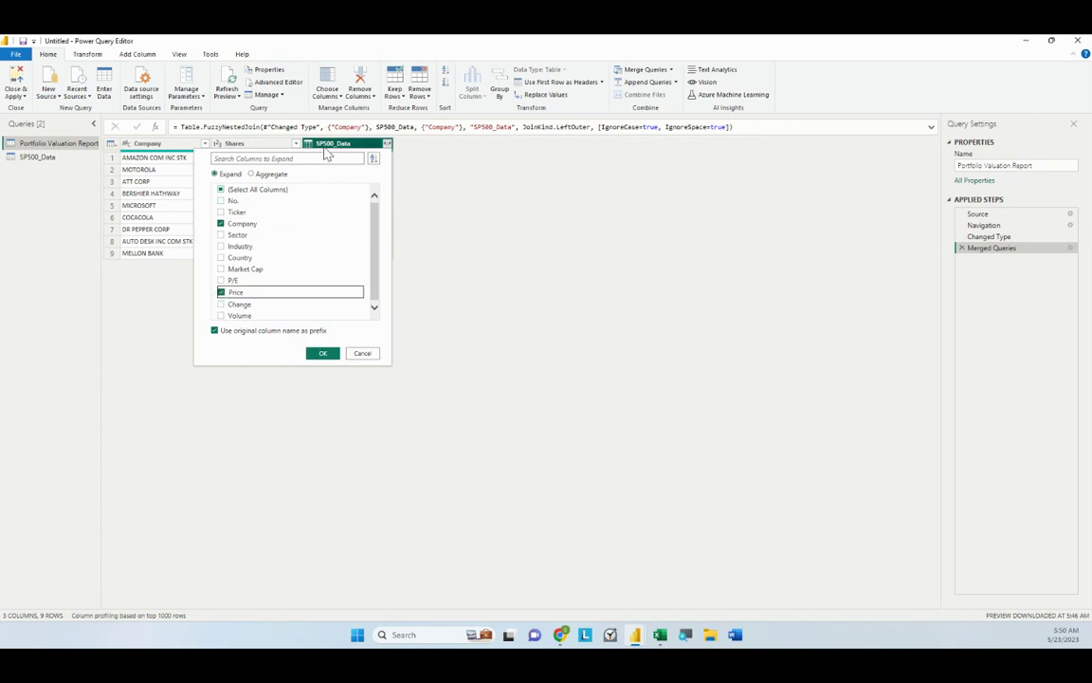
pyautogui.click(320, 352)
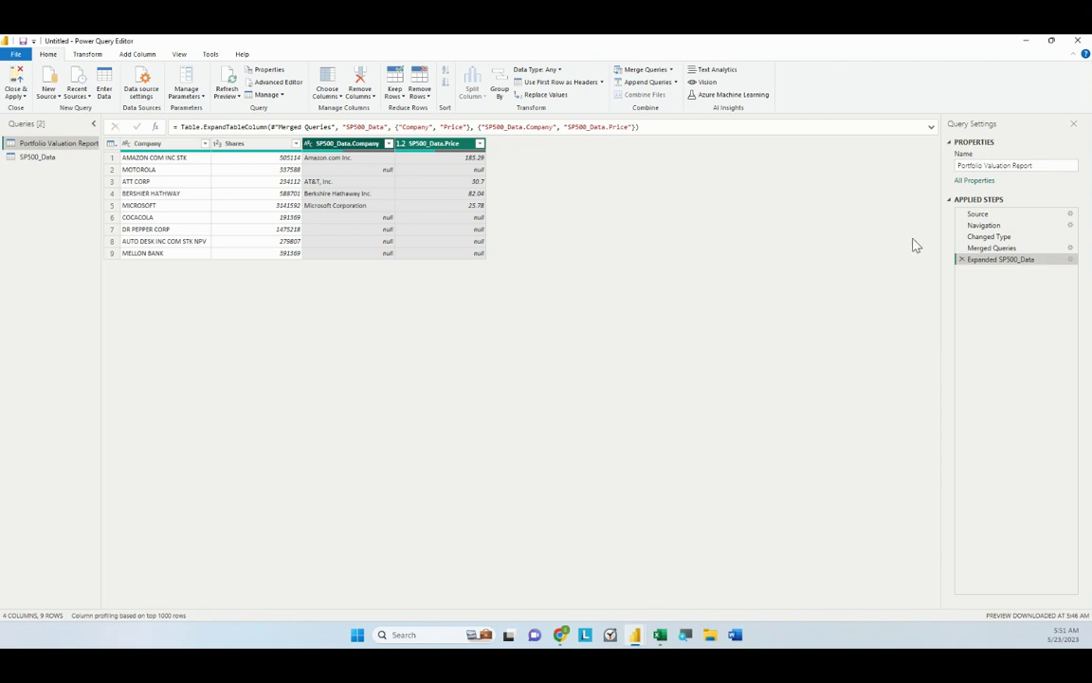
# Select the Changed Type step in Applied Steps to see only Company and Shares.
pyautogui.click(1010, 239)
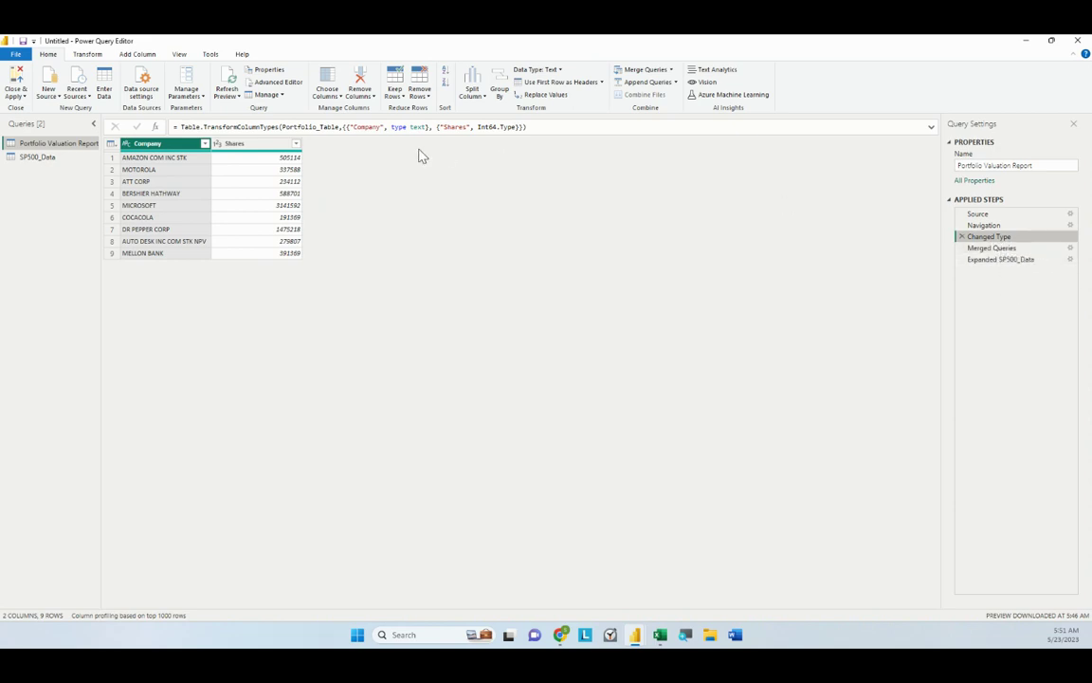
# Insert an Index column starting from 1 before the merge, then return to Merged Queries.
pyautogui.click(137, 55)
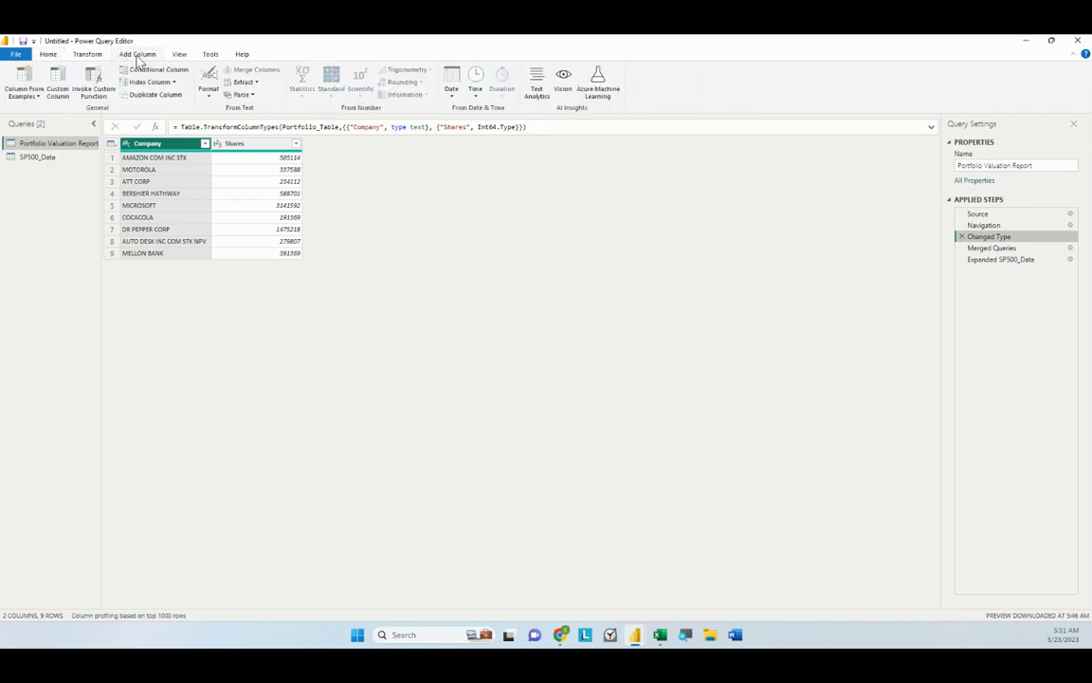
pyautogui.click(174, 83)
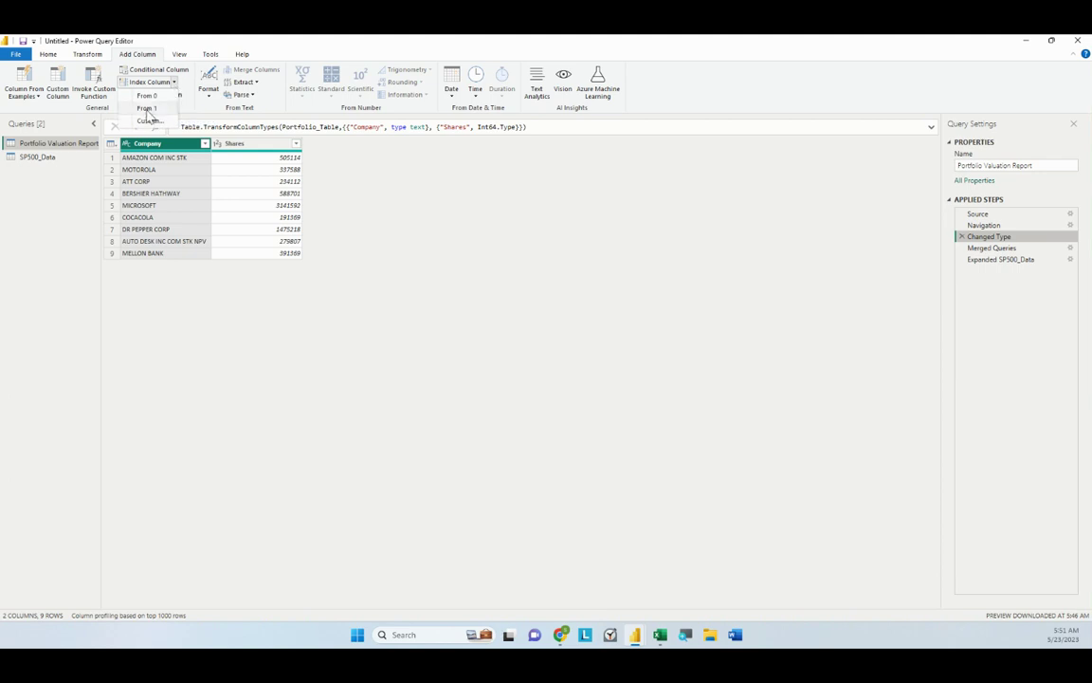
pyautogui.click(147, 109)
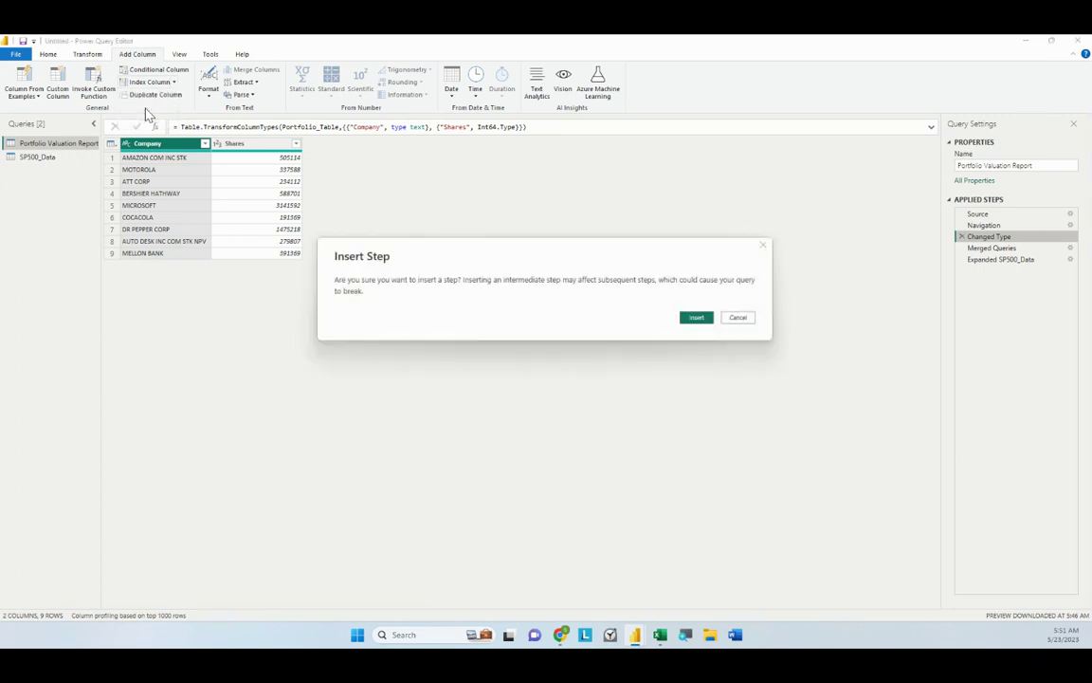
pyautogui.click(702, 320)
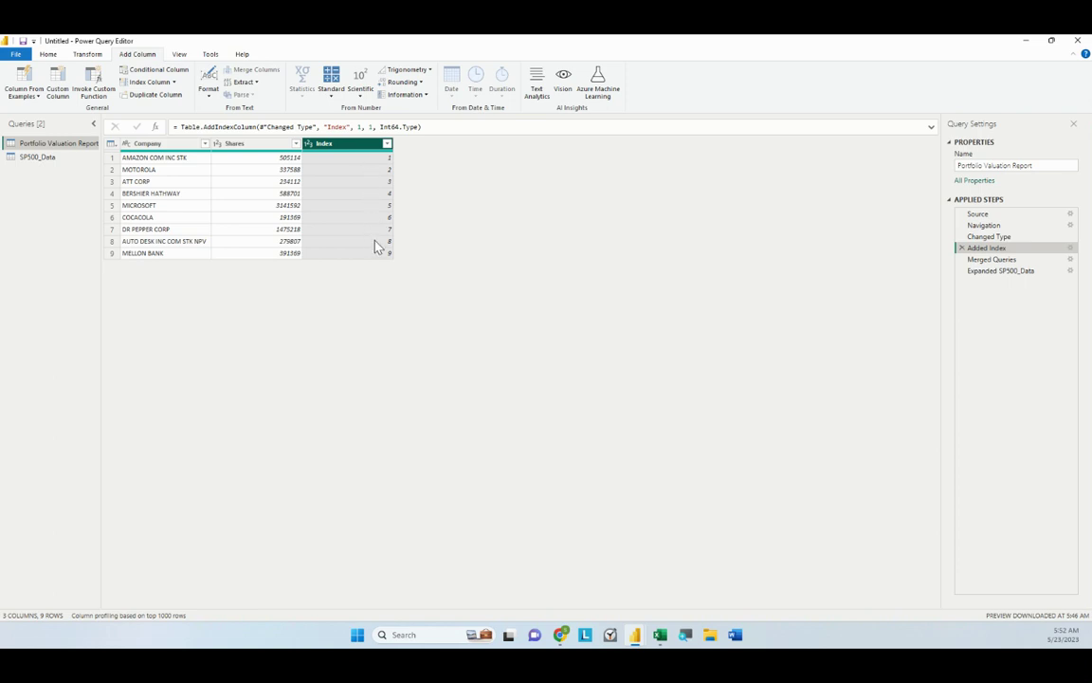
pyautogui.click(1011, 260)
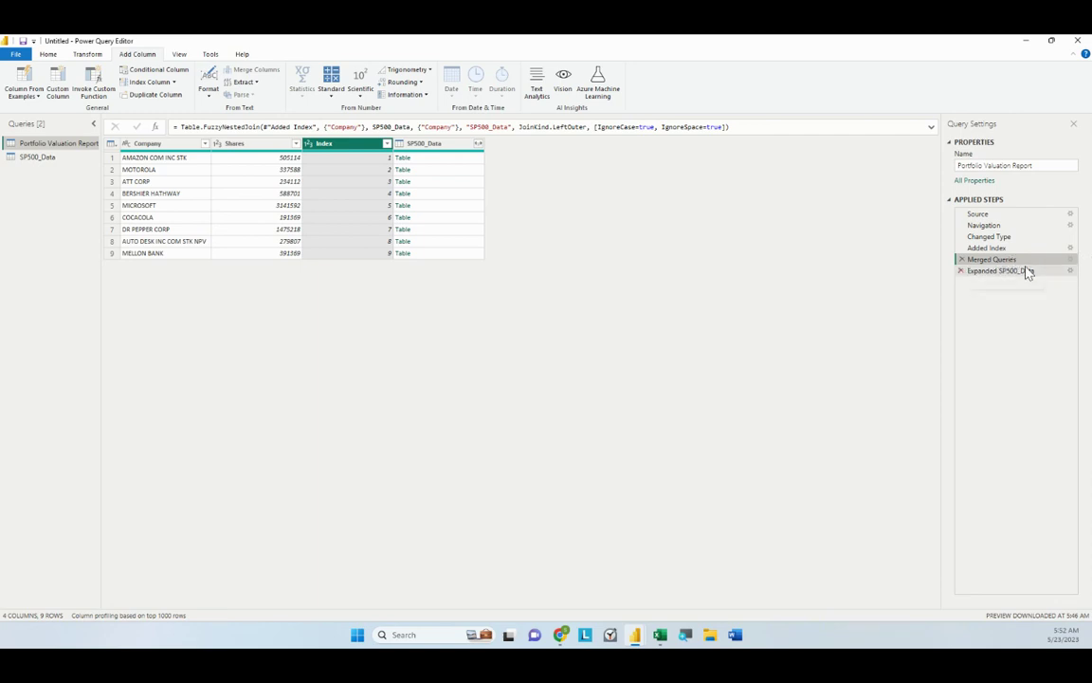
# Edit the Merged Queries step to use a fuzzy similarity threshold of 0.6.
pyautogui.click(1071, 260)
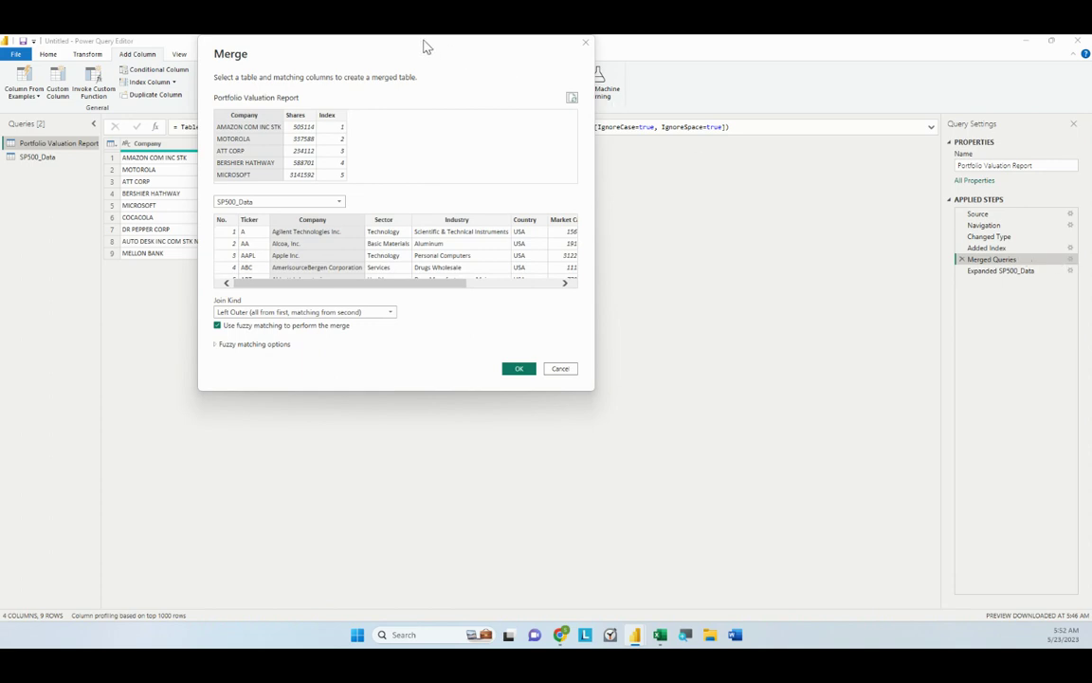
pyautogui.moveTo(382, 40); pyautogui.dragTo(723, 67)
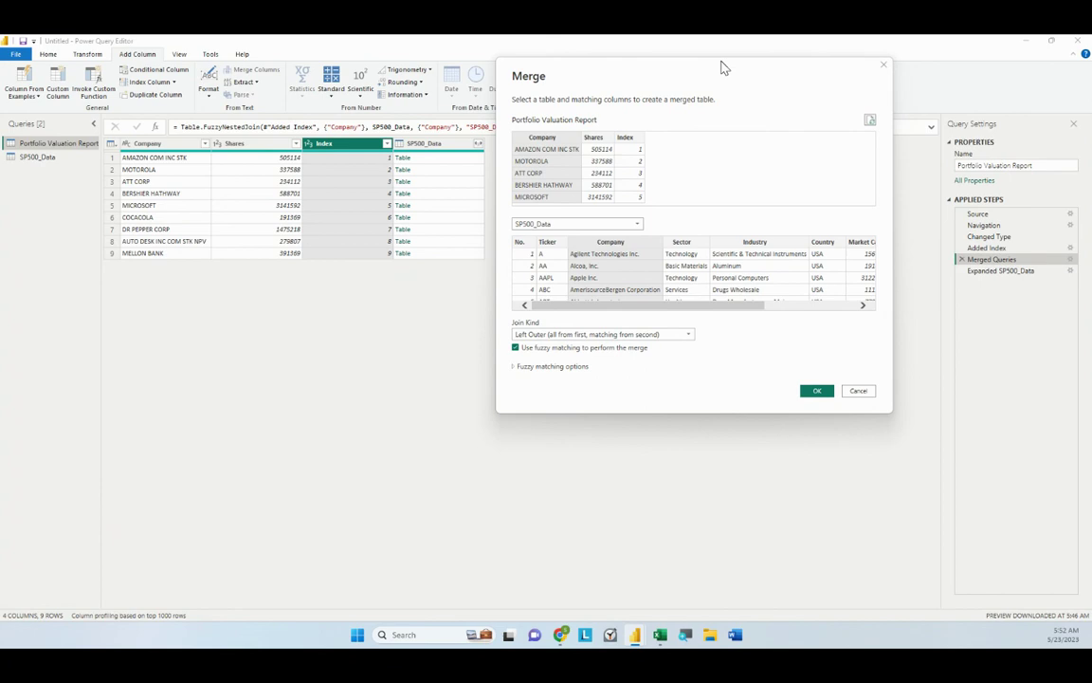
pyautogui.click(555, 367)
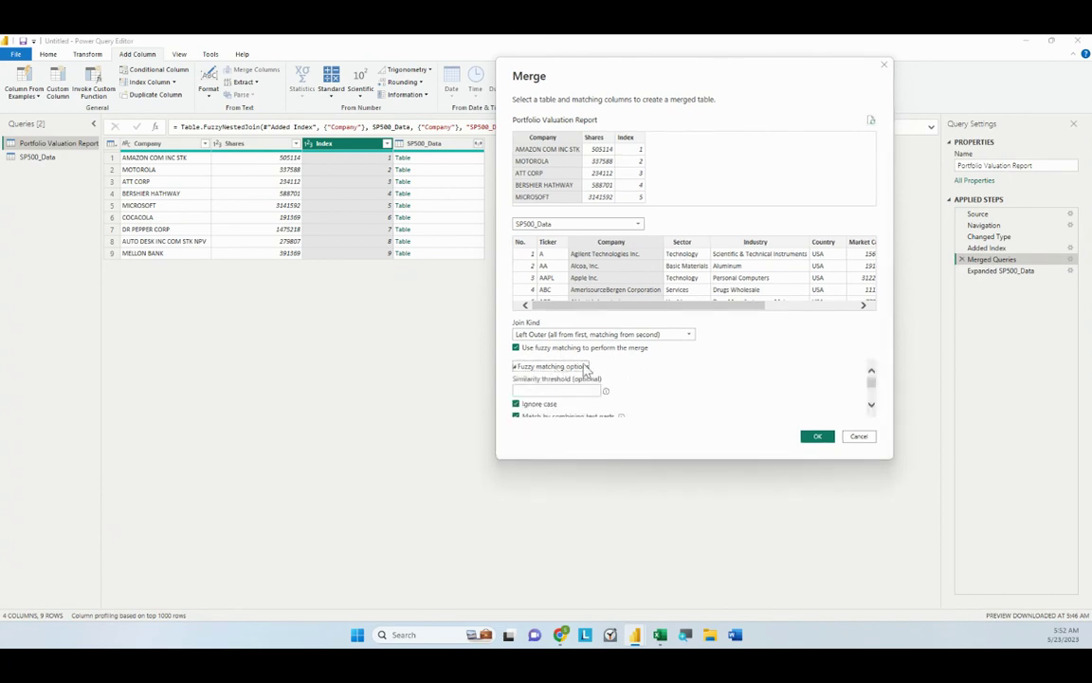
pyautogui.moveTo(606, 394)
pyautogui.click(578, 392)
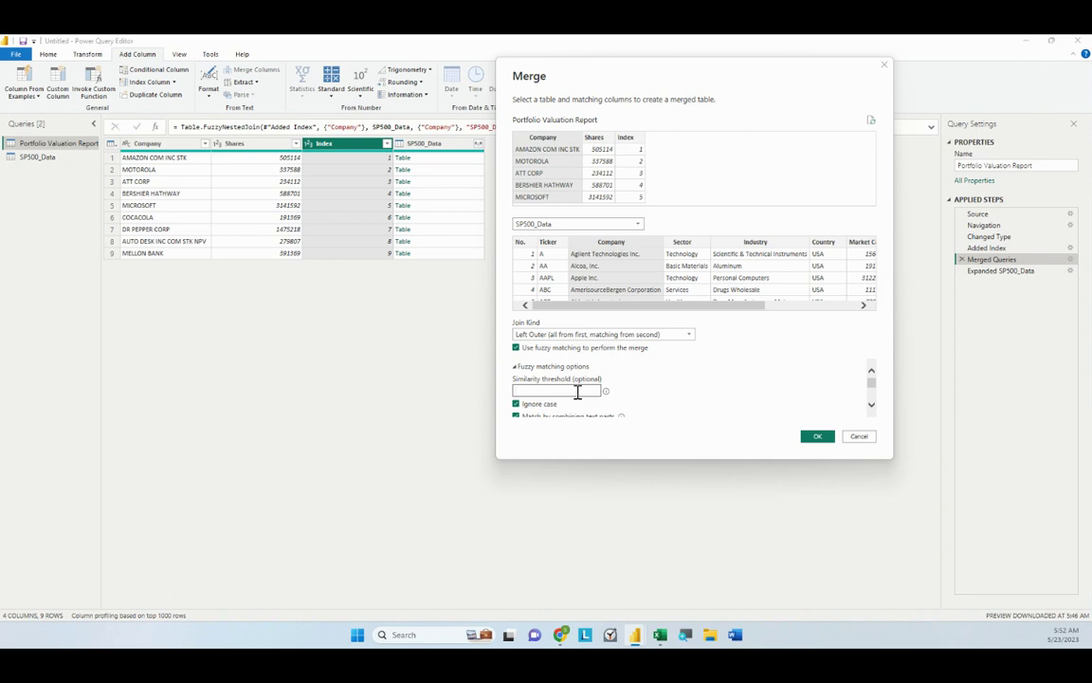
pyautogui.write('.6')
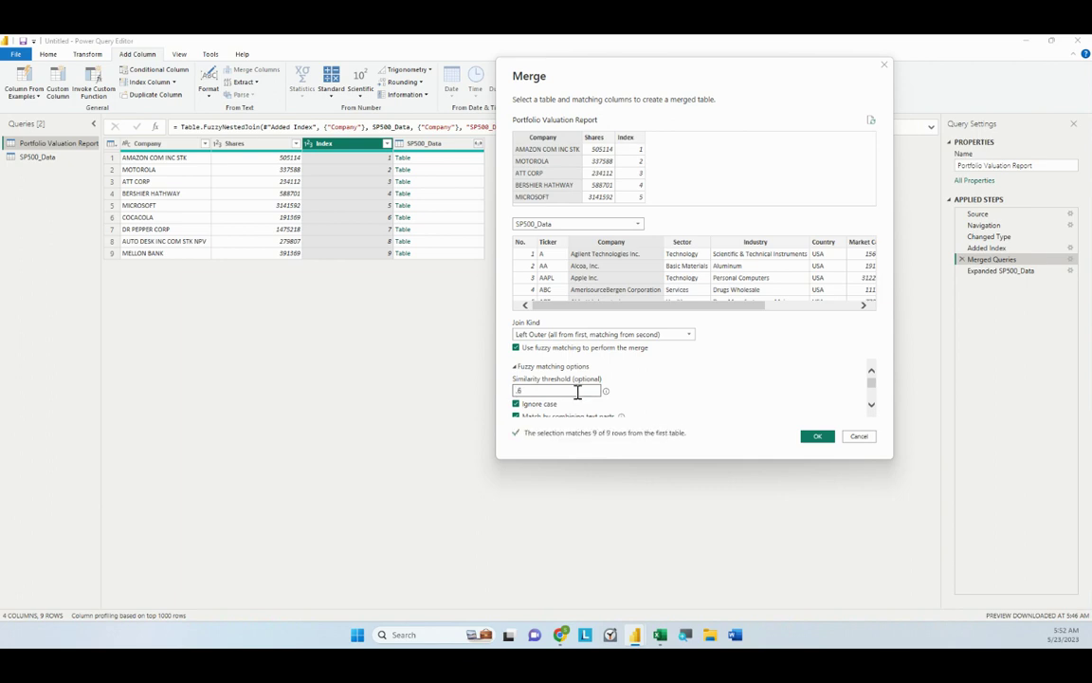
pyautogui.click(814, 440)
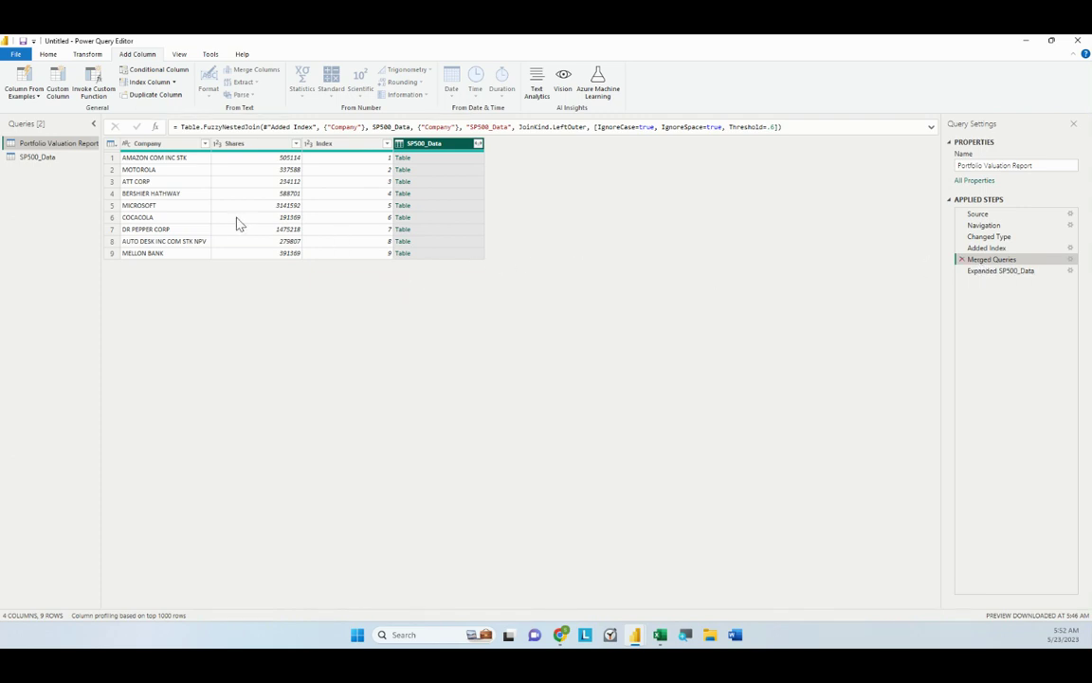
# Select the Expanded SP500_Data step, showing 12 rows with duplicate Motorola, ATT and Cocacola matches.
pyautogui.click(993, 274)
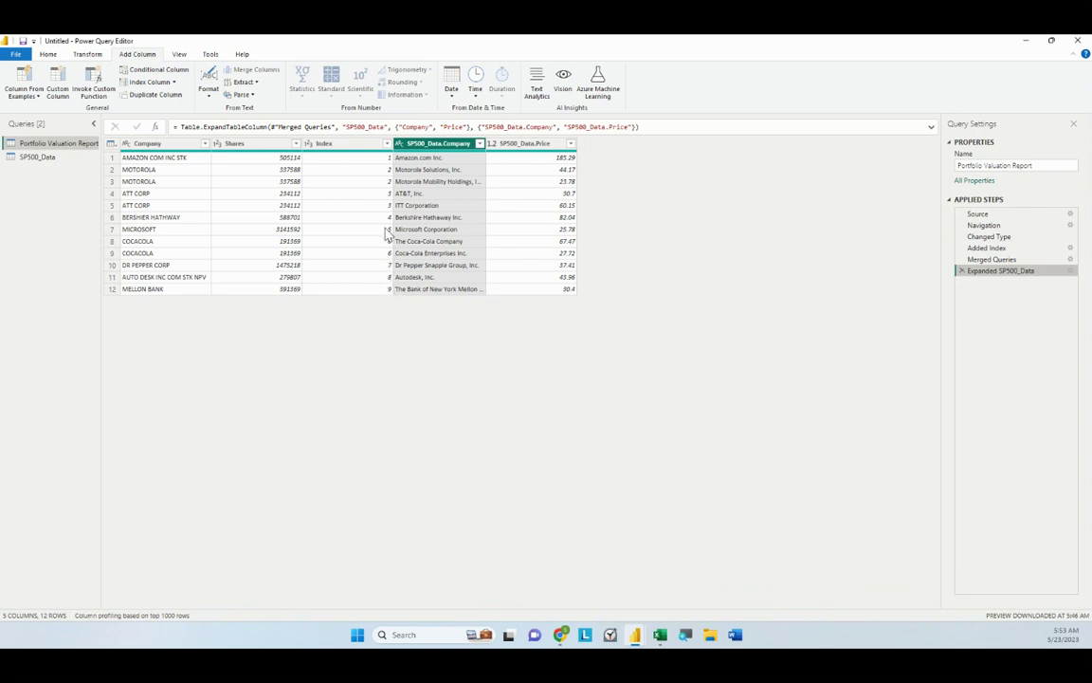
# Filter SP500_Data.Company to exclude Coca-Cola Enterprises, ITT Corporation and Motorola Solutions.
pyautogui.click(480, 143)
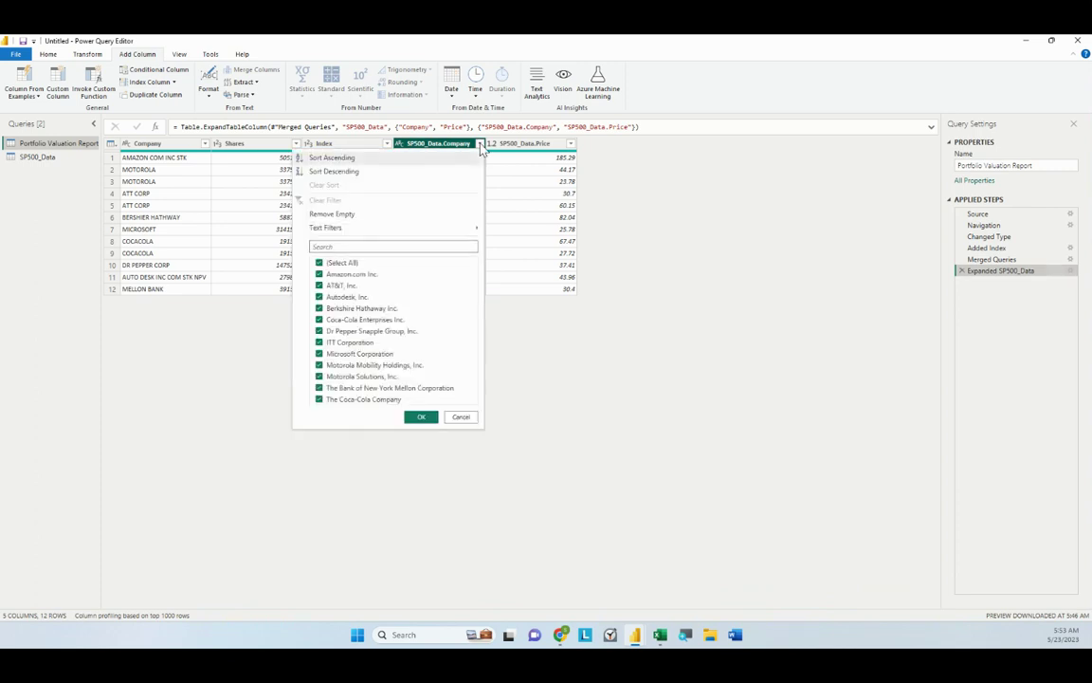
pyautogui.click(320, 320)
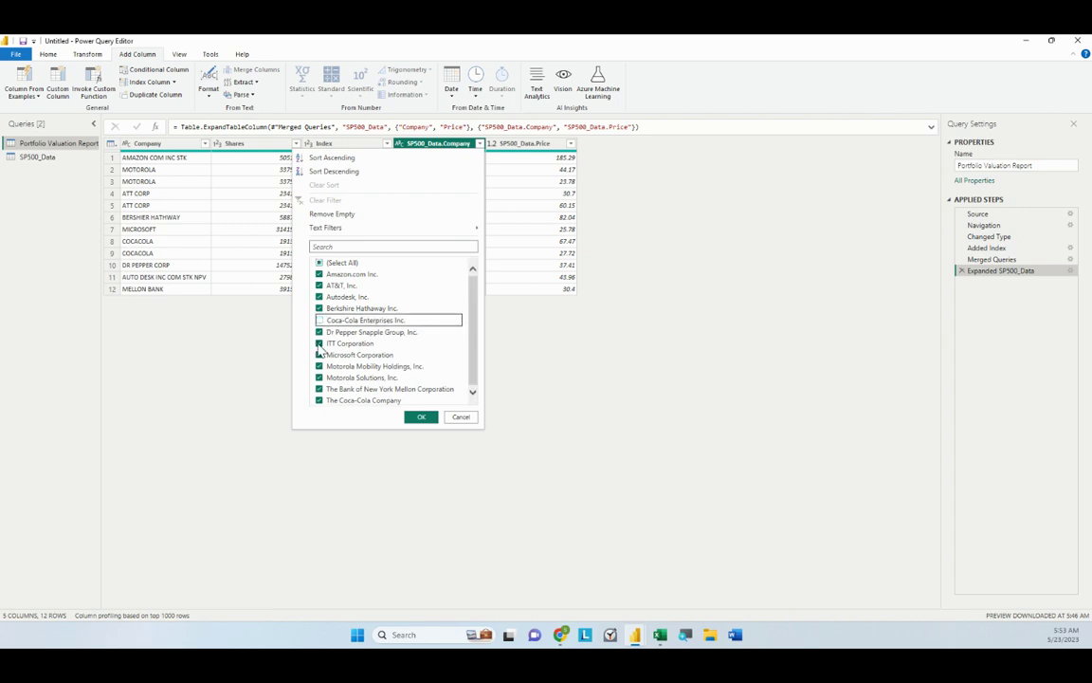
pyautogui.click(319, 344)
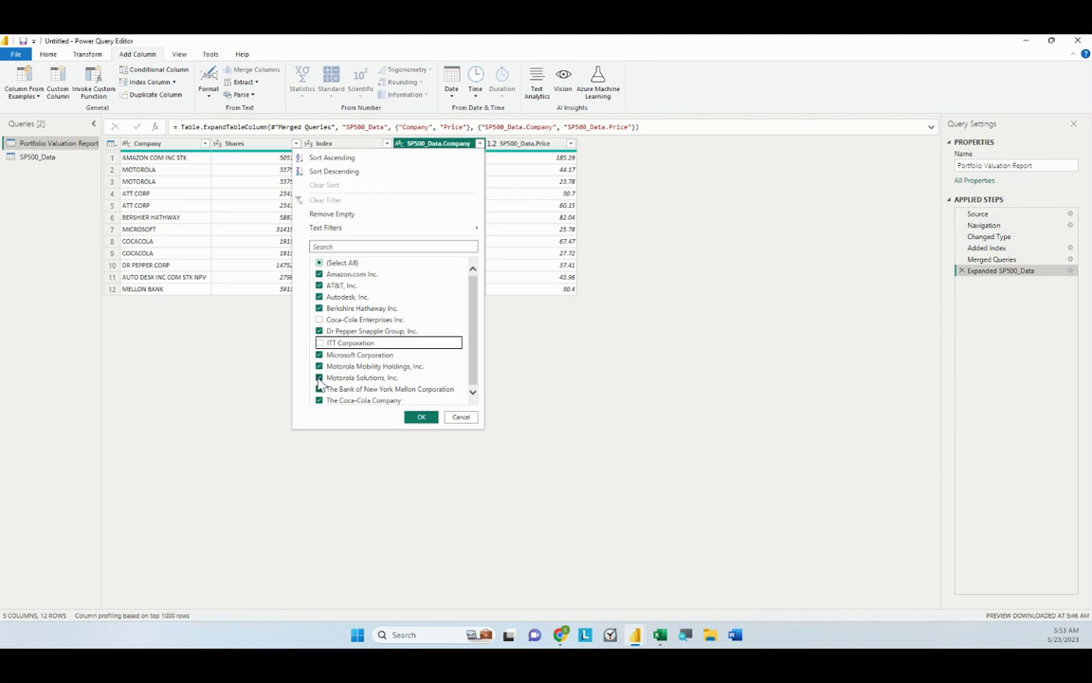
pyautogui.click(319, 378)
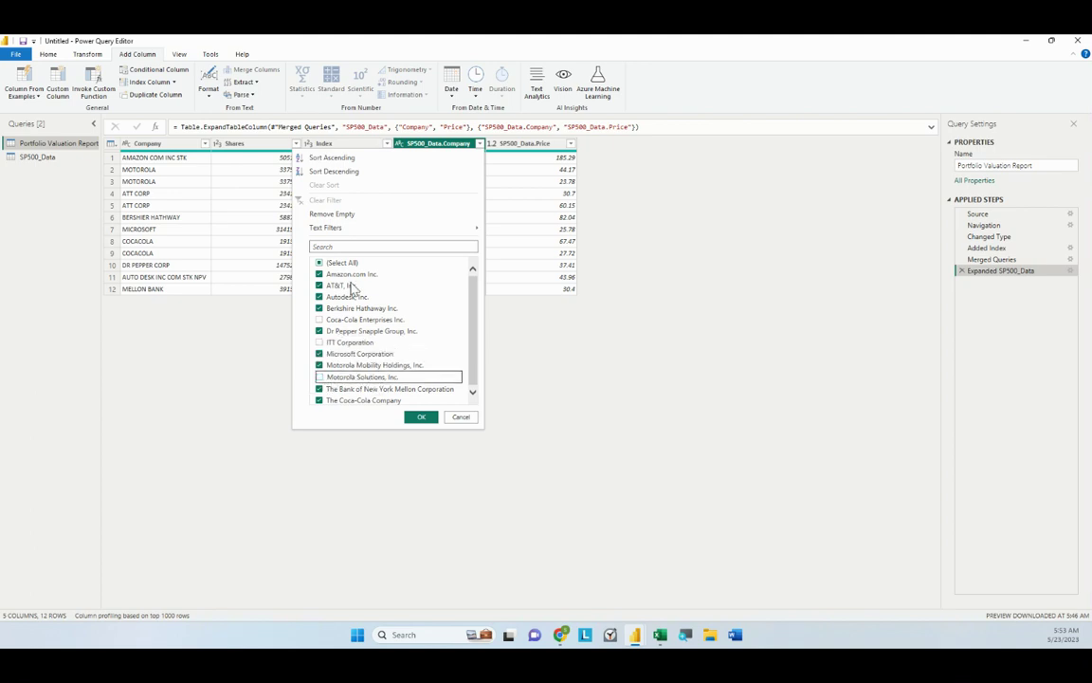
pyautogui.click(422, 419)
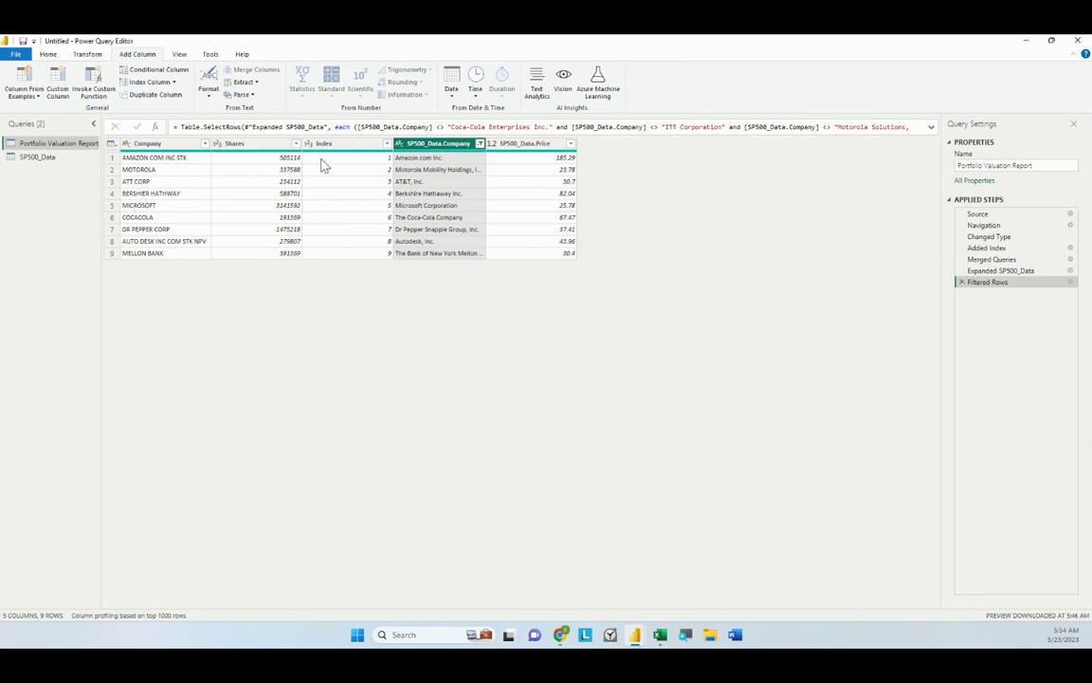
# Remove the SP500_Data.Company column and rename SP500_Data.Price to Price.
pyautogui.rightClick(441, 145)
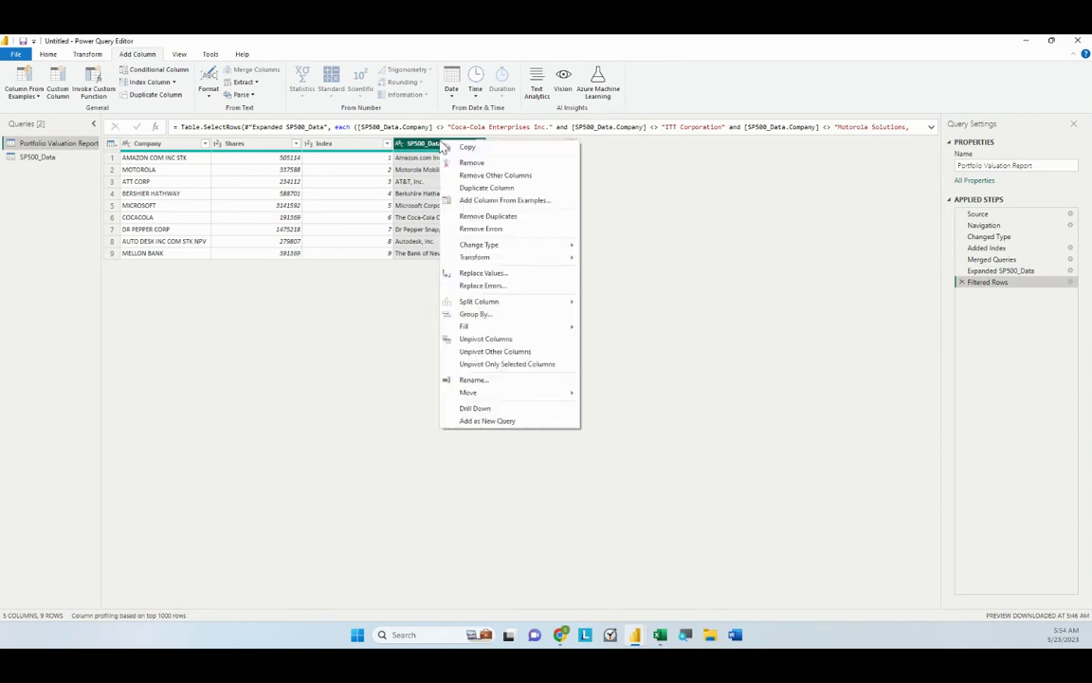
pyautogui.click(470, 162)
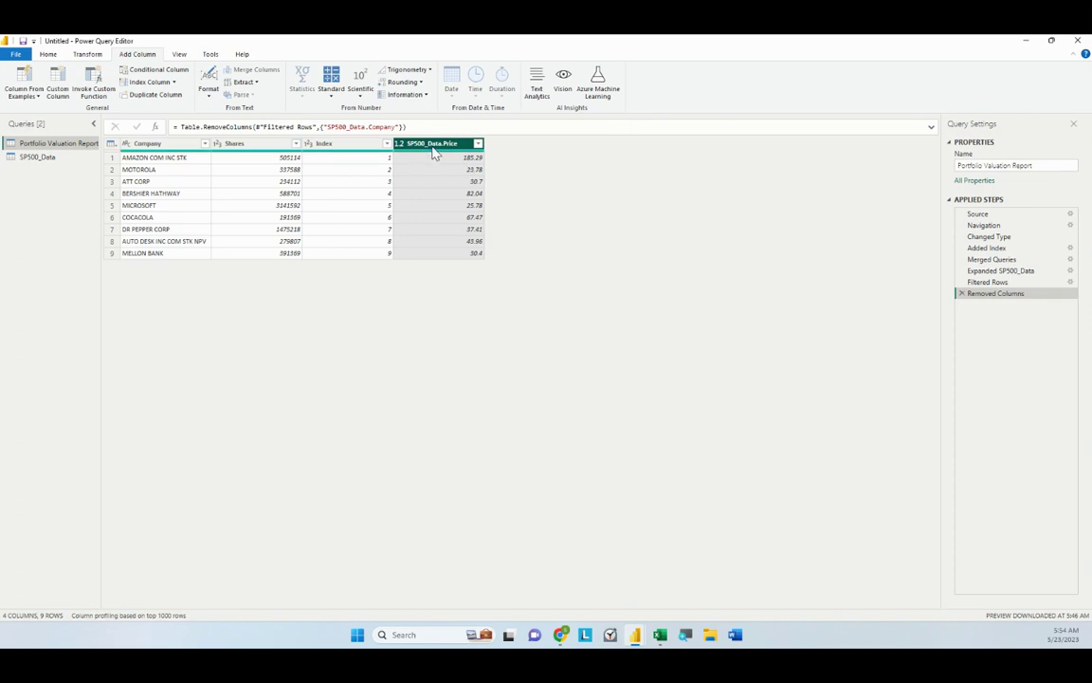
pyautogui.doubleClick(435, 144)
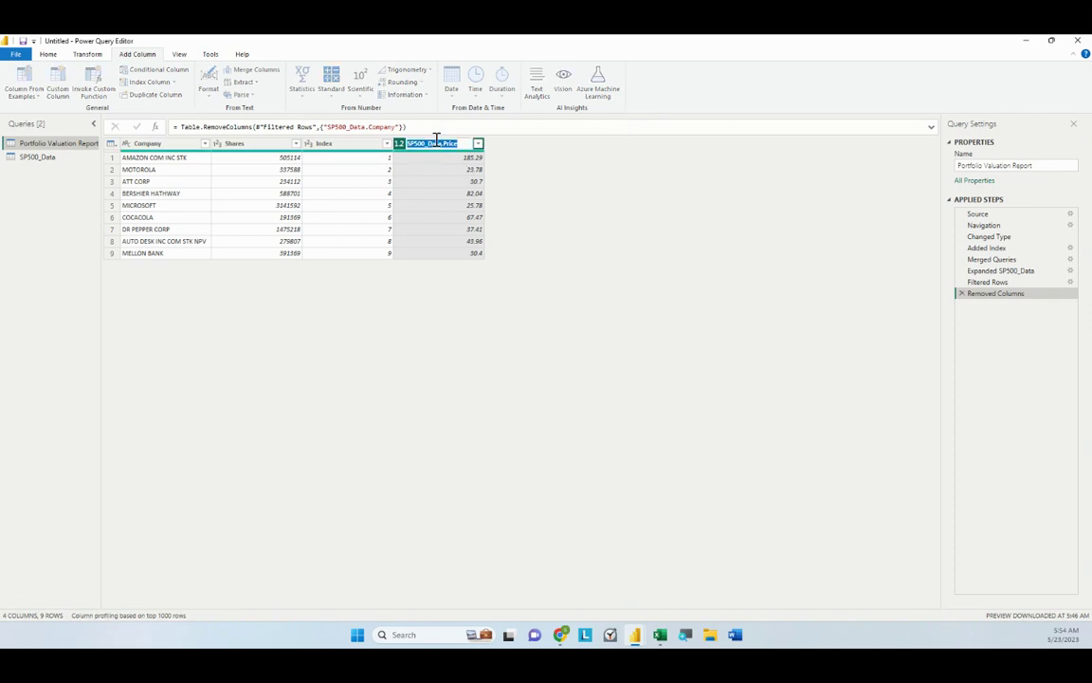
pyautogui.write('Price')
pyautogui.press('Return')
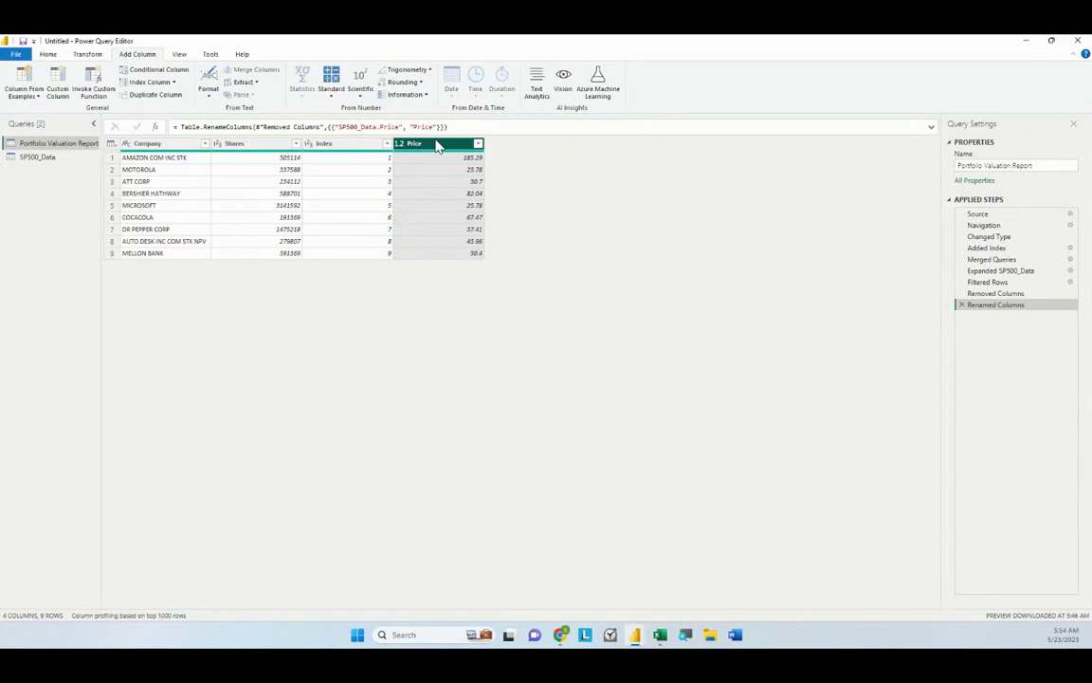
# Remove the Index column, leaving Company, Shares and Price.
pyautogui.click(343, 144)
pyautogui.rightClick(345, 143)
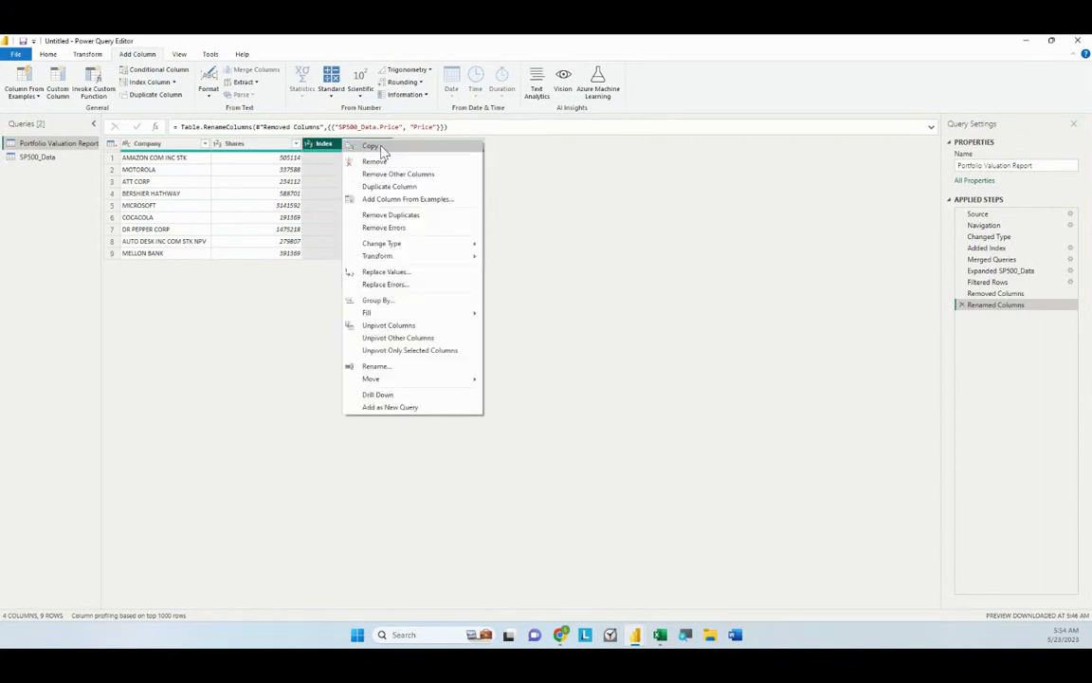
pyautogui.click(384, 163)
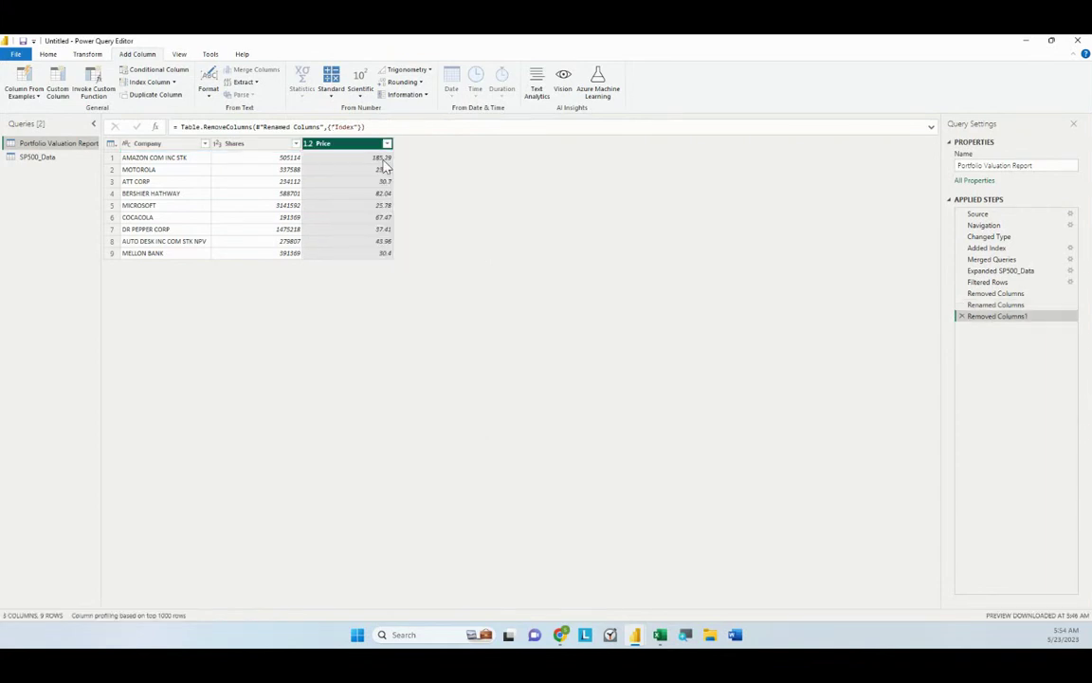
pyautogui.click(264, 148)
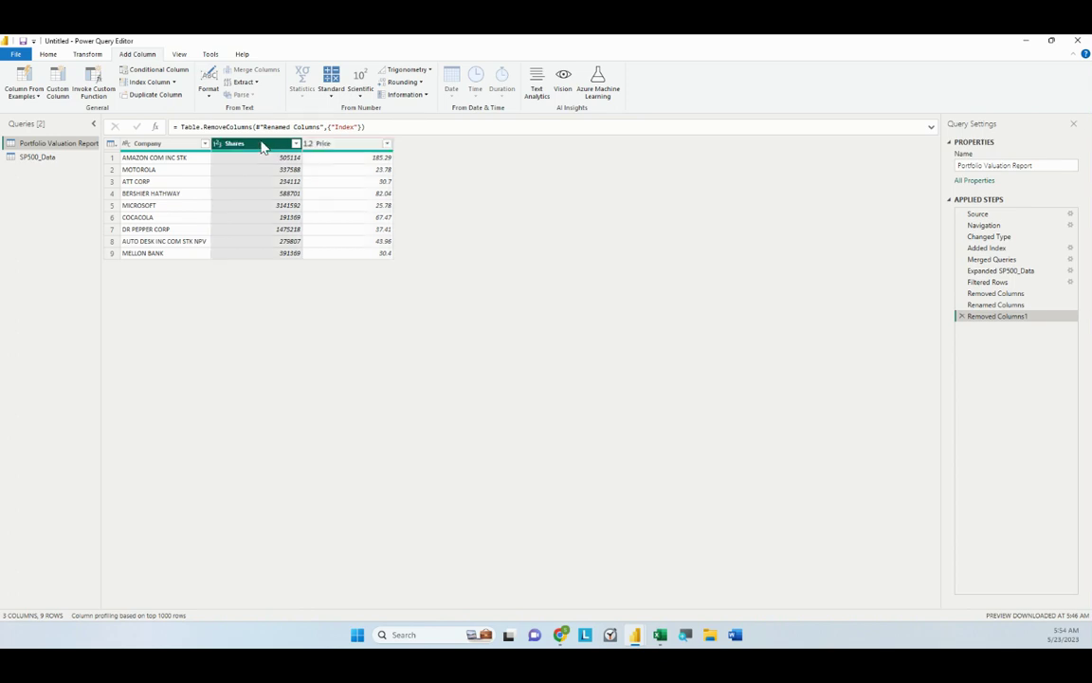
# Multiply Shares by Price into a new column named Share Valuation.
pyautogui.keyDown('ctrl'); pyautogui.click(328, 146); pyautogui.keyUp('ctrl')
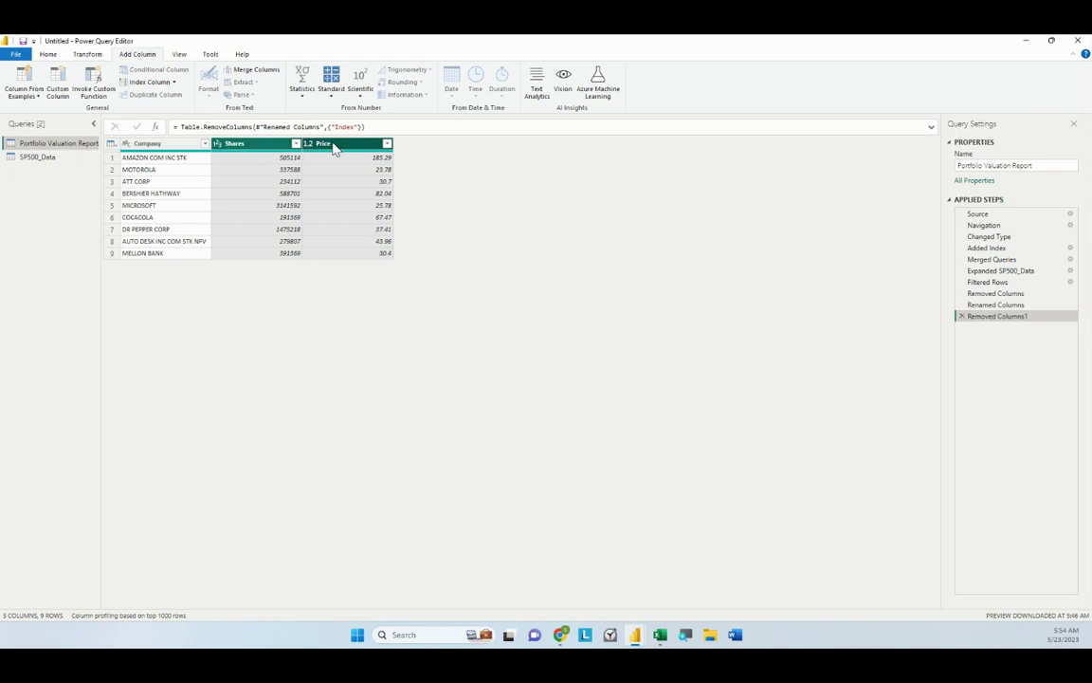
pyautogui.rightClick(335, 149)
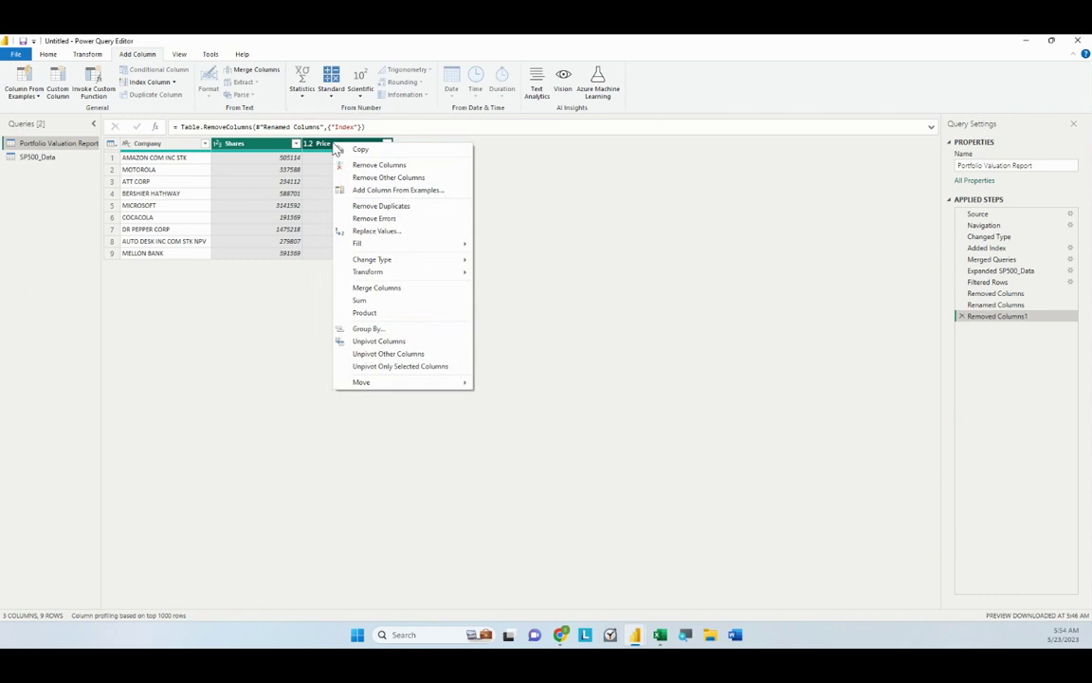
pyautogui.click(376, 312)
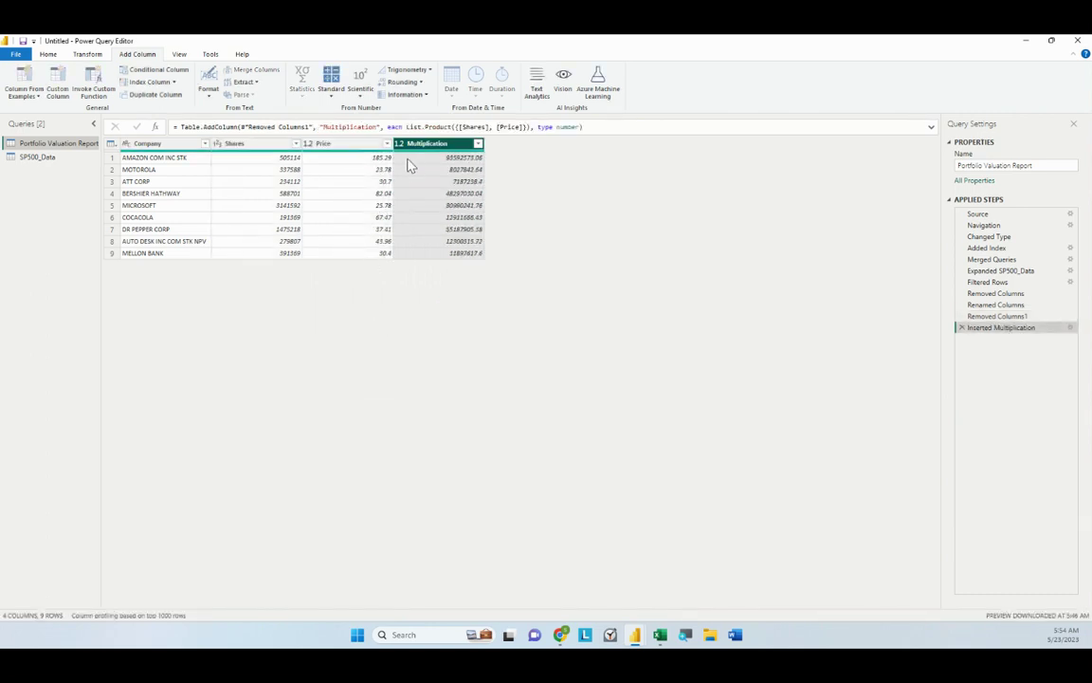
pyautogui.doubleClick(436, 145)
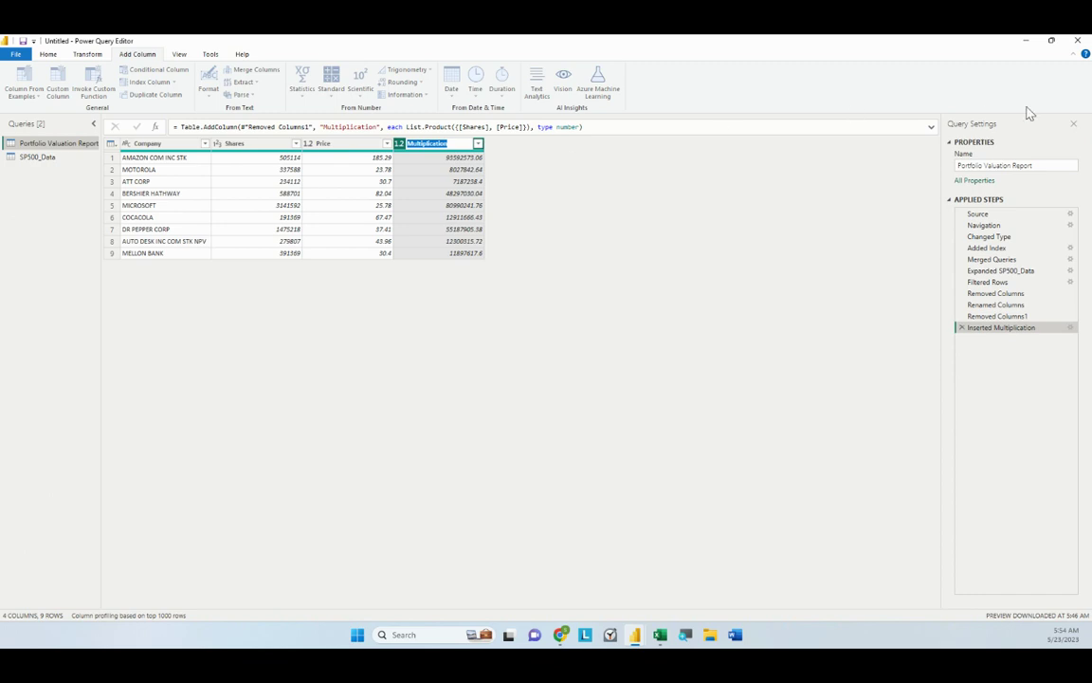
pyautogui.write('Share Valuation')
pyautogui.press('Return')
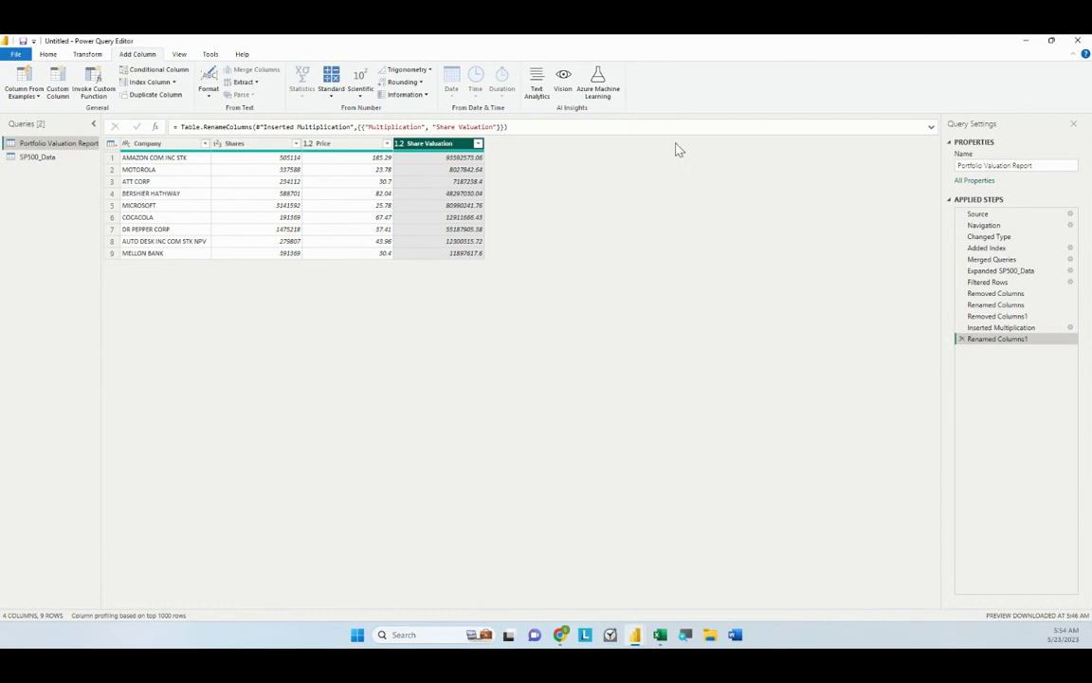
# Close & Apply the query changes and expand Portfolio Valuation Report's fields in the Data pane.
pyautogui.click(49, 55)
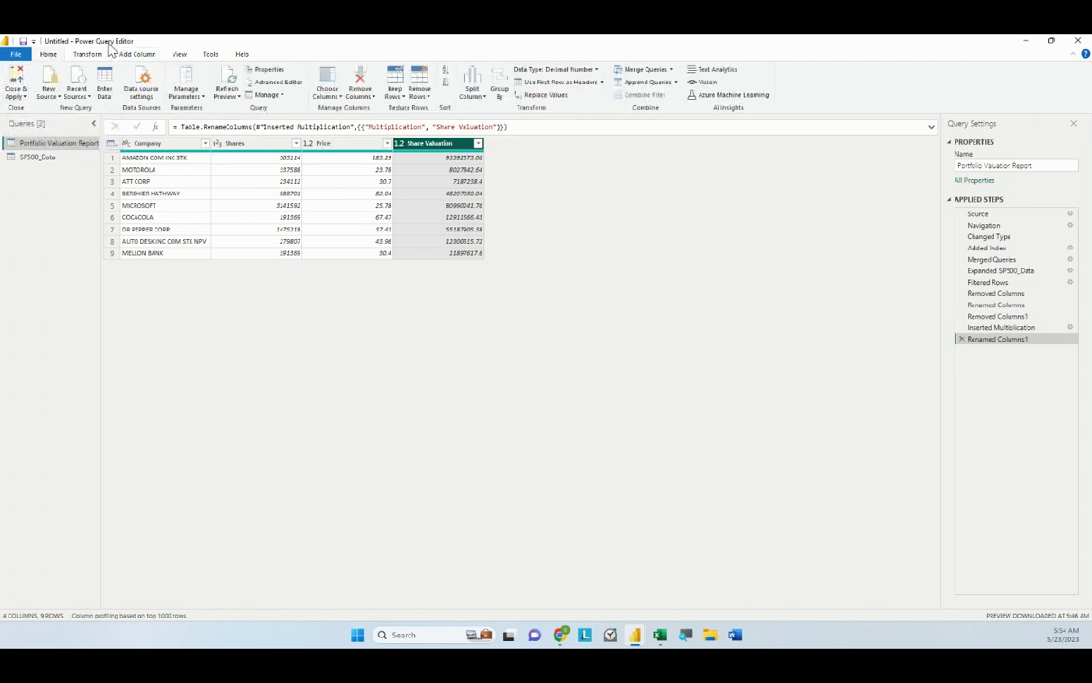
pyautogui.click(17, 78)
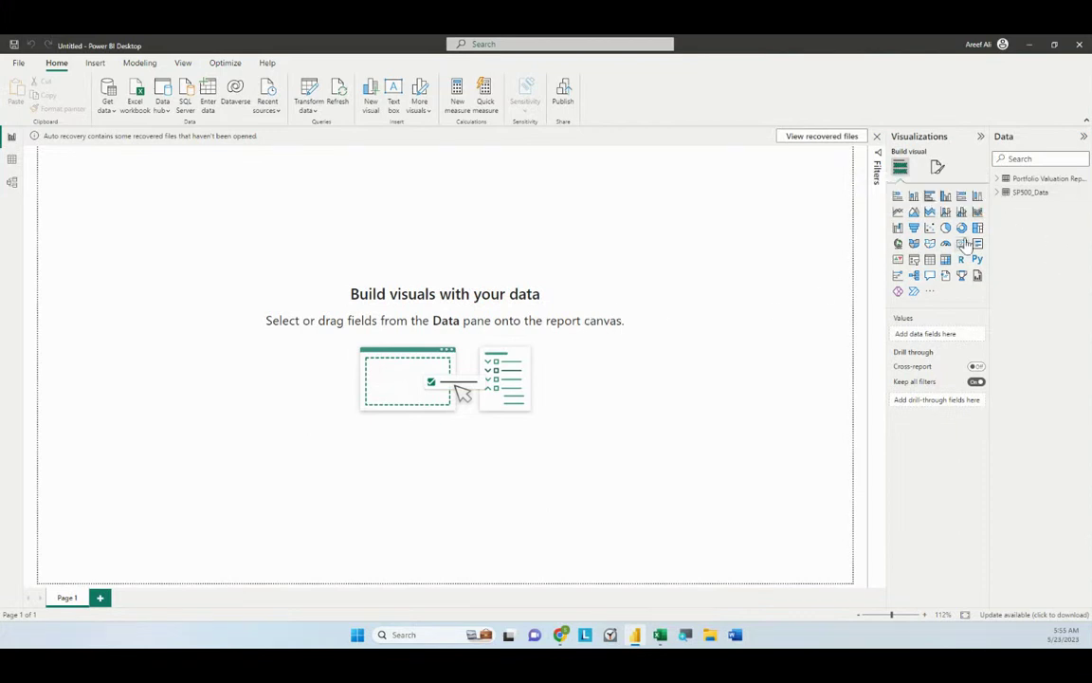
pyautogui.click(1003, 179)
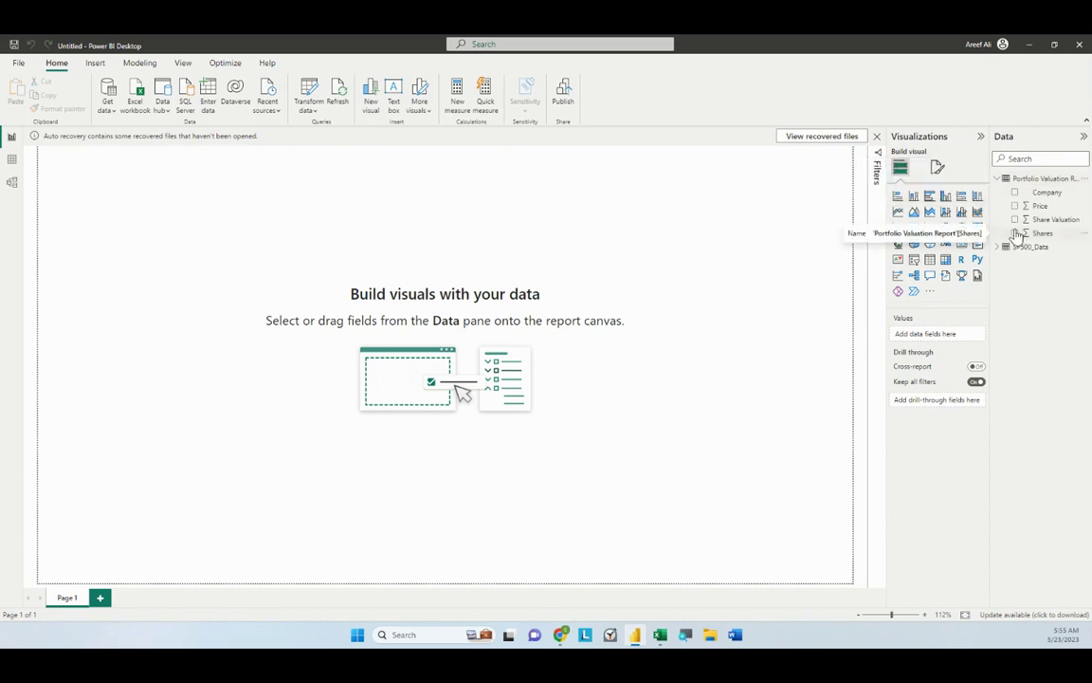
# Chart Share Valuation by Company, then enlarge the chart and move it down and right.
pyautogui.click(1015, 219)
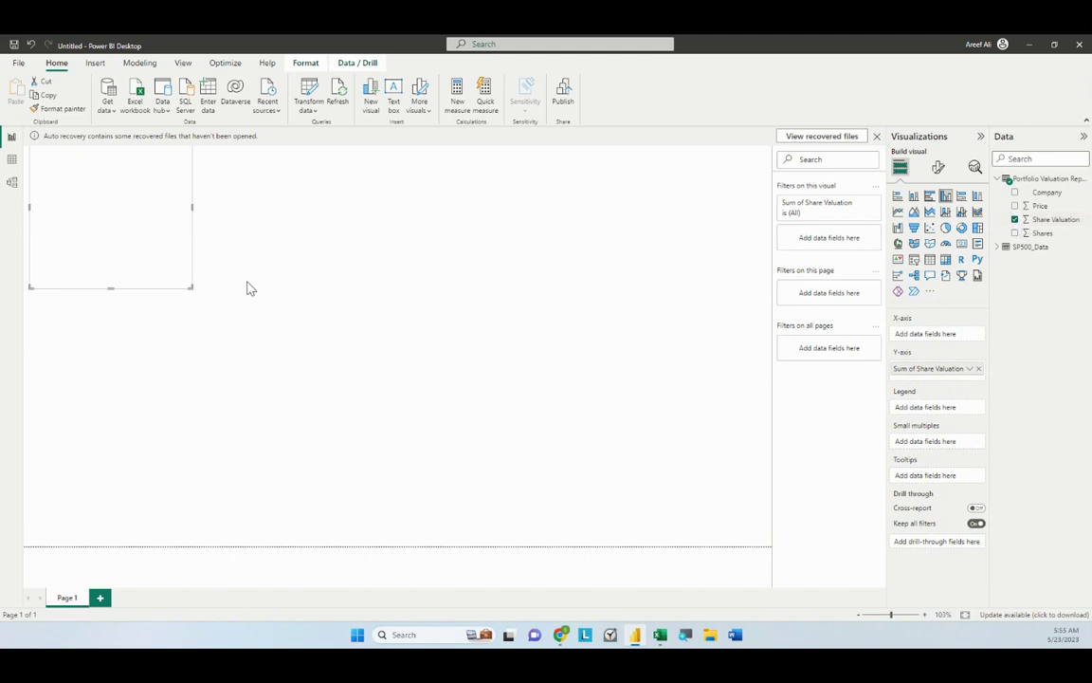
pyautogui.moveTo(192, 288); pyautogui.dragTo(369, 298)
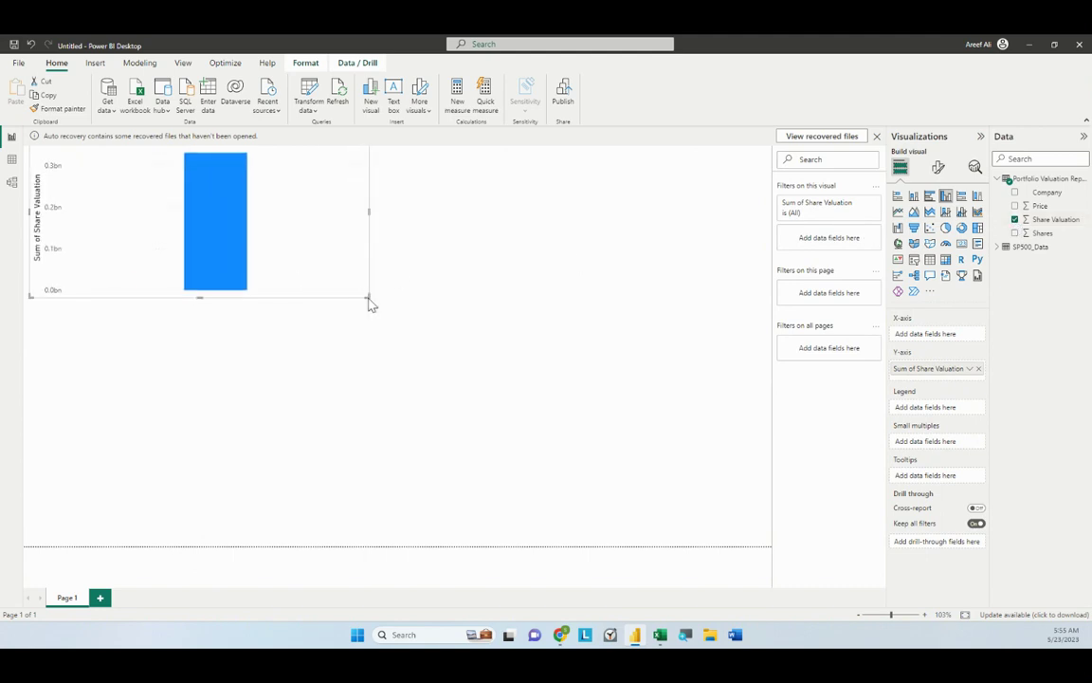
pyautogui.click(1015, 192)
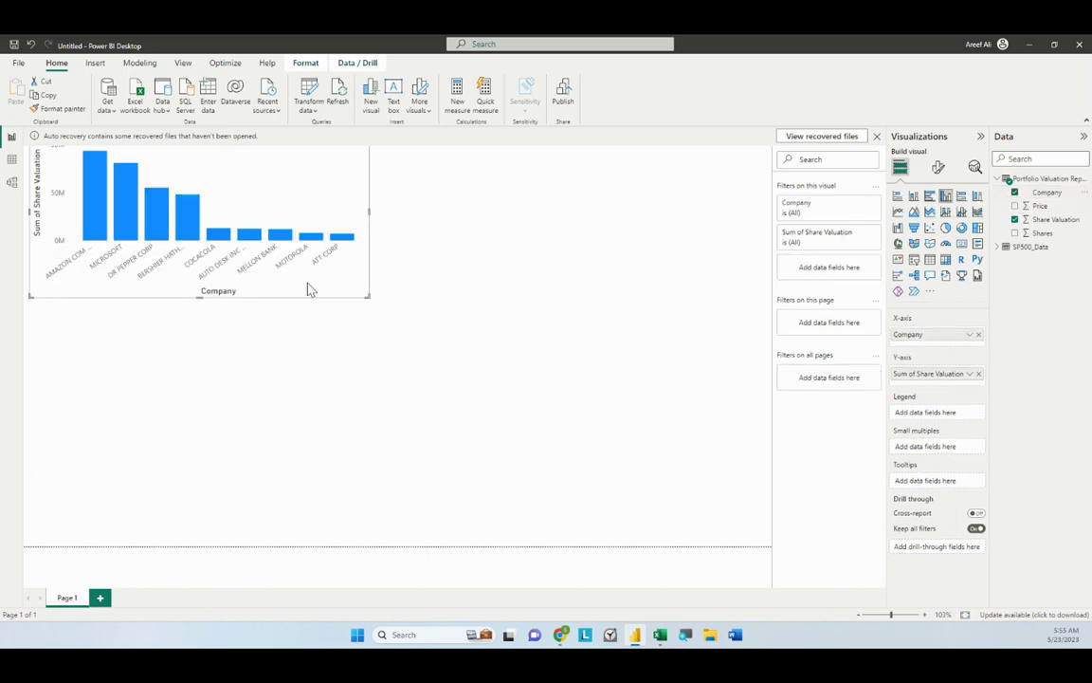
pyautogui.moveTo(367, 295); pyautogui.dragTo(462, 320)
pyautogui.moveTo(384, 327); pyautogui.dragTo(390, 366)
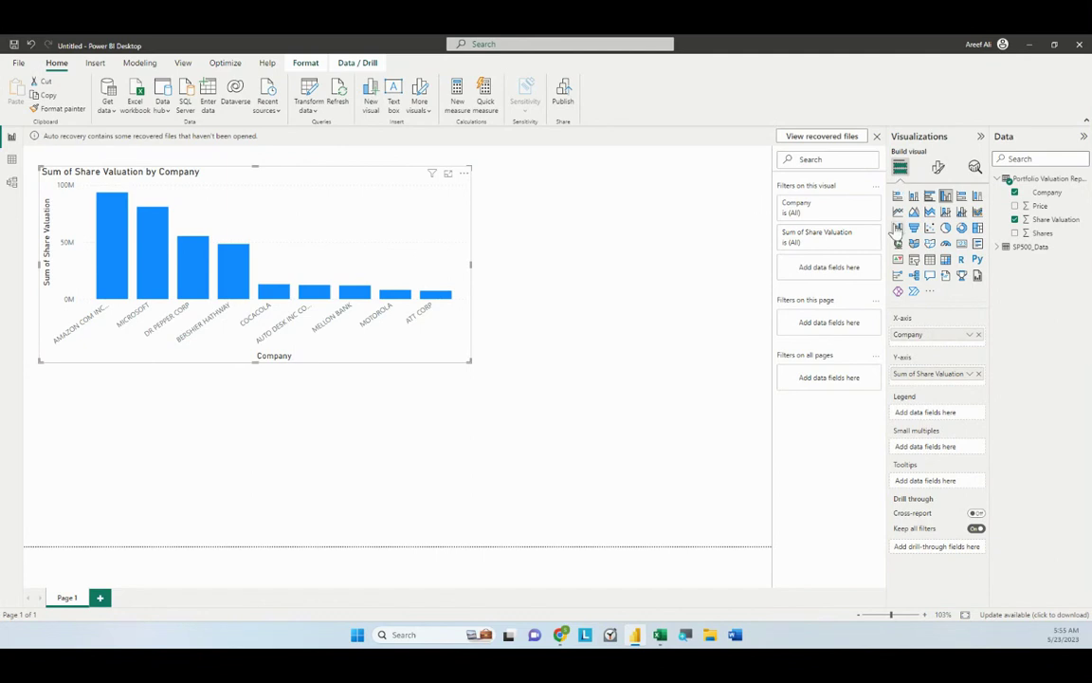
# Turn the chart into a donut chart and enlarge it.
pyautogui.click(961, 228)
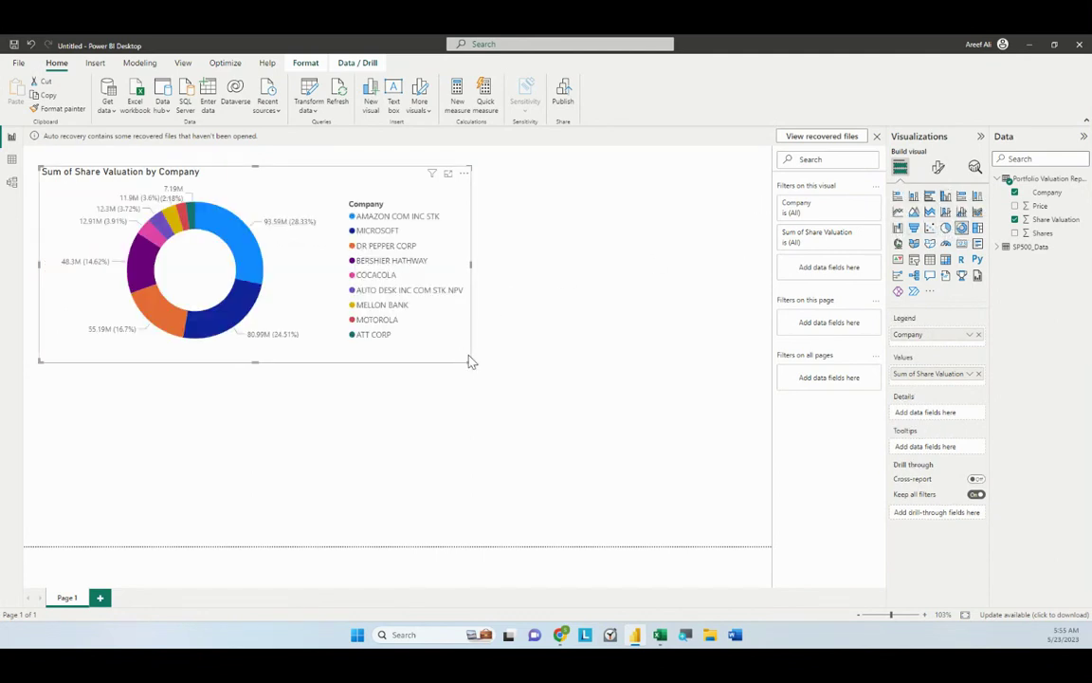
pyautogui.click(501, 382)
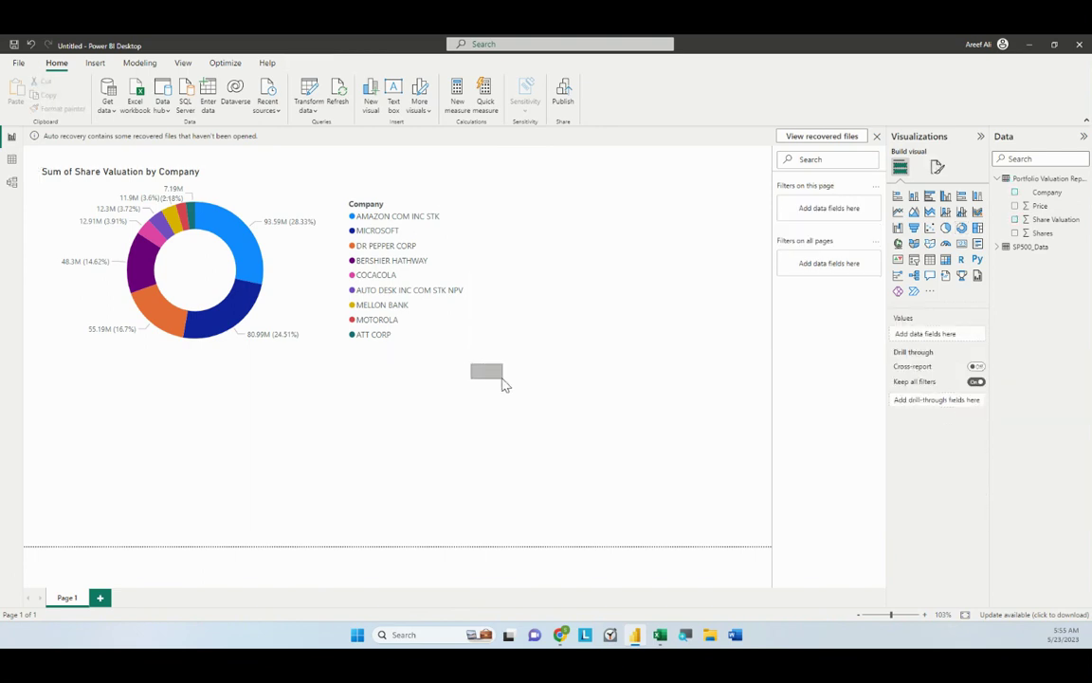
pyautogui.click(464, 354)
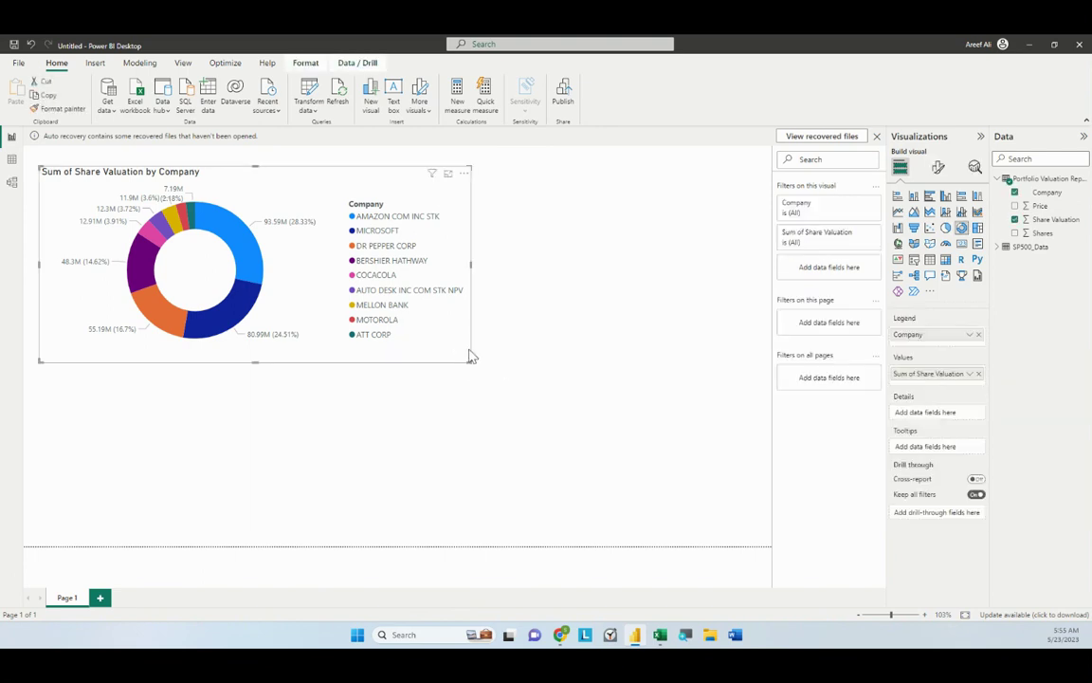
pyautogui.moveTo(466, 358); pyautogui.dragTo(512, 399)
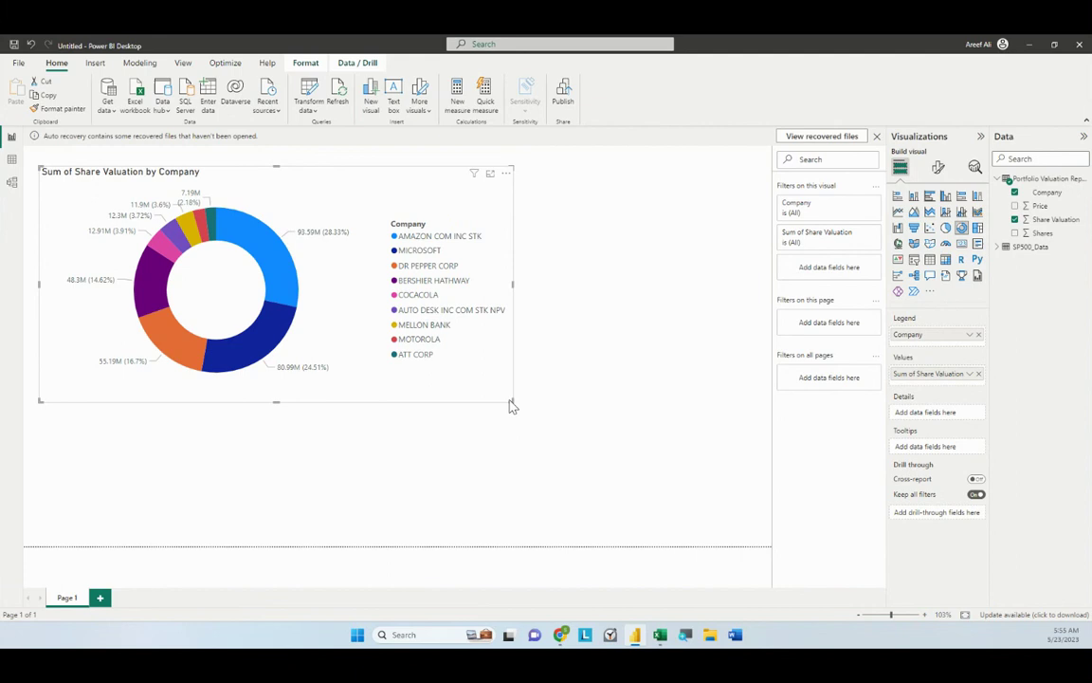